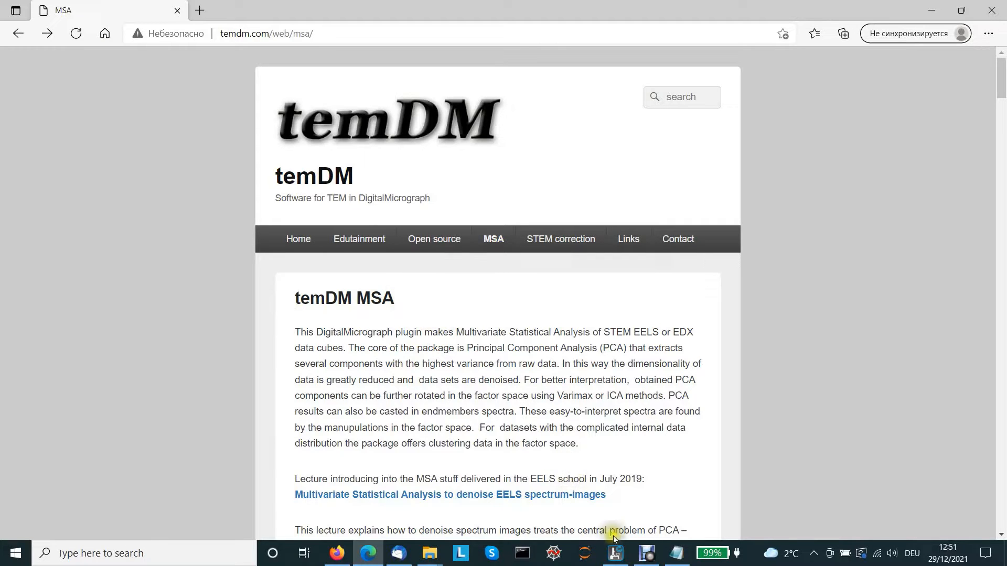
# - Switch to DigitalMicrograph and inspect spectra at two points of the EELS STO_FeSe_FeTe spectrum image, then close the spectrum
pyautogui.click(615, 552)
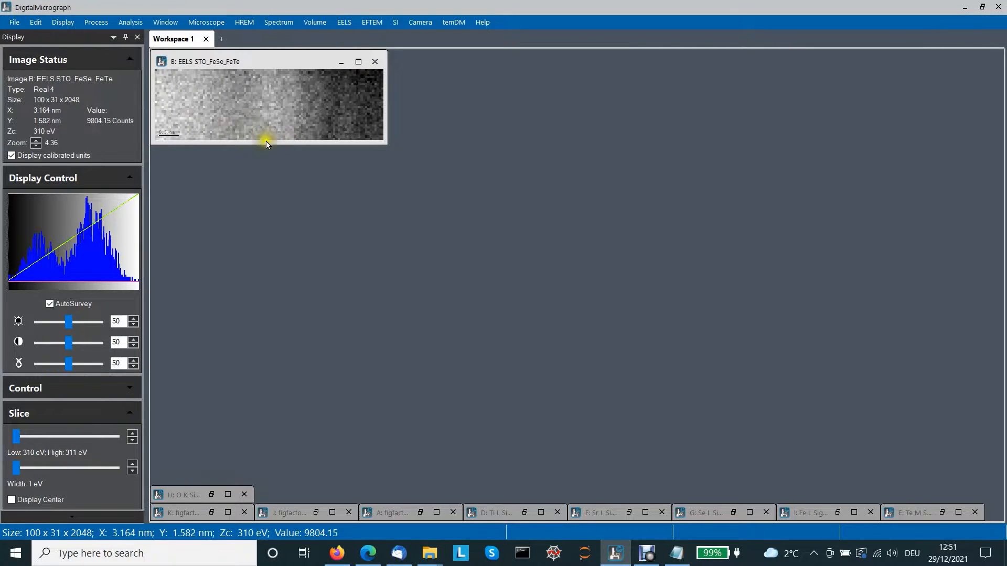
pyautogui.click(207, 95)
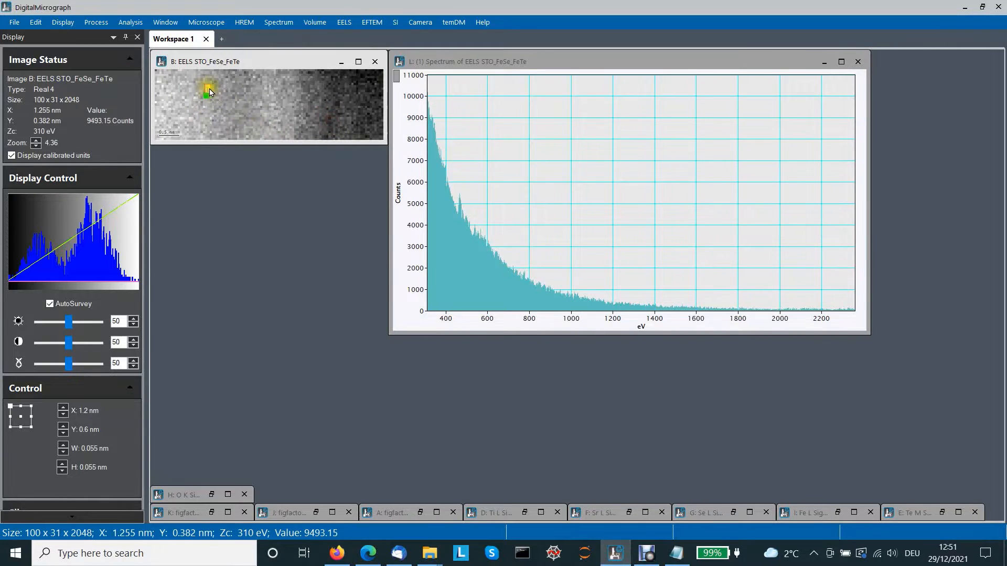
pyautogui.moveTo(207, 89)
pyautogui.mouseDown()
pyautogui.moveTo(341, 98)
pyautogui.moveTo(232, 89)
pyautogui.moveTo(221, 100)
pyautogui.mouseUp()
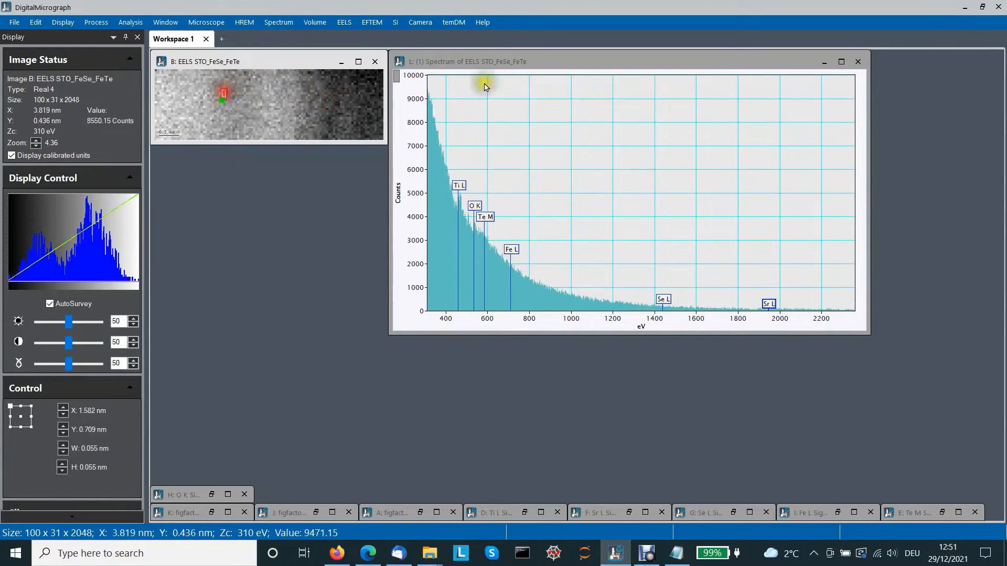
pyautogui.click(858, 63)
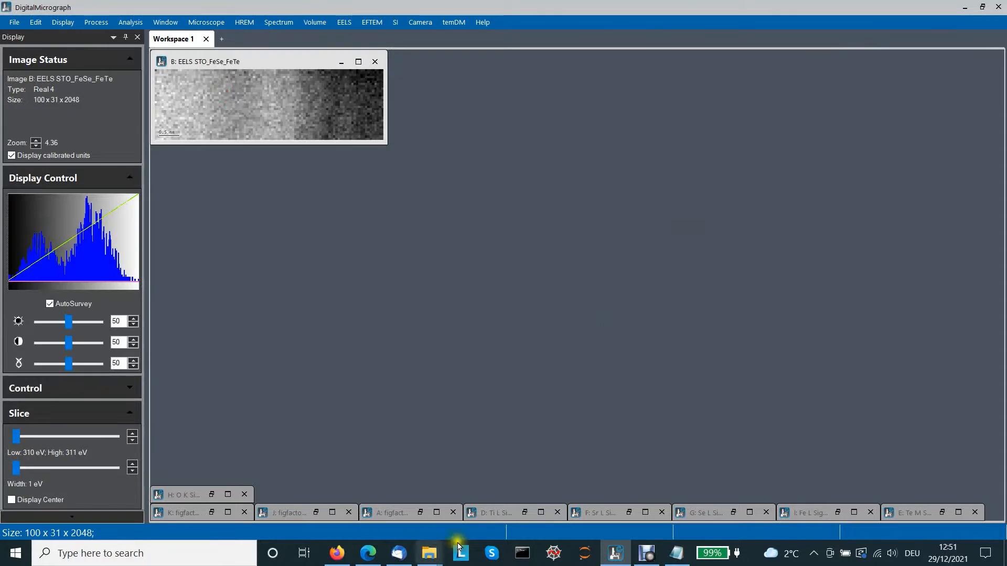
# - Restore the Ti, Sr, Se, Fe, Te and O elemental signal maps for comparison with the spectrum image
pyautogui.click(524, 513)
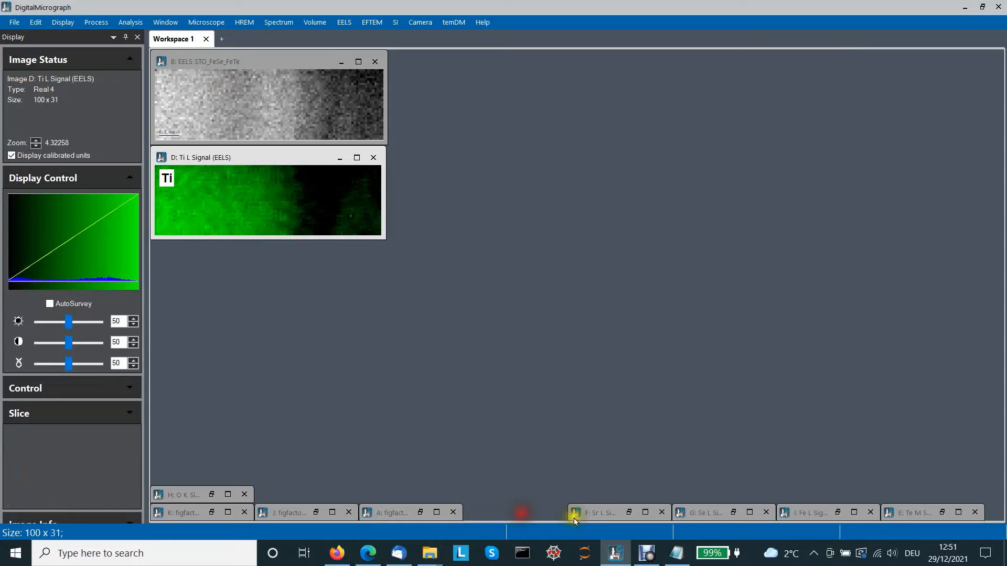
pyautogui.click(621, 516)
pyautogui.click(735, 510)
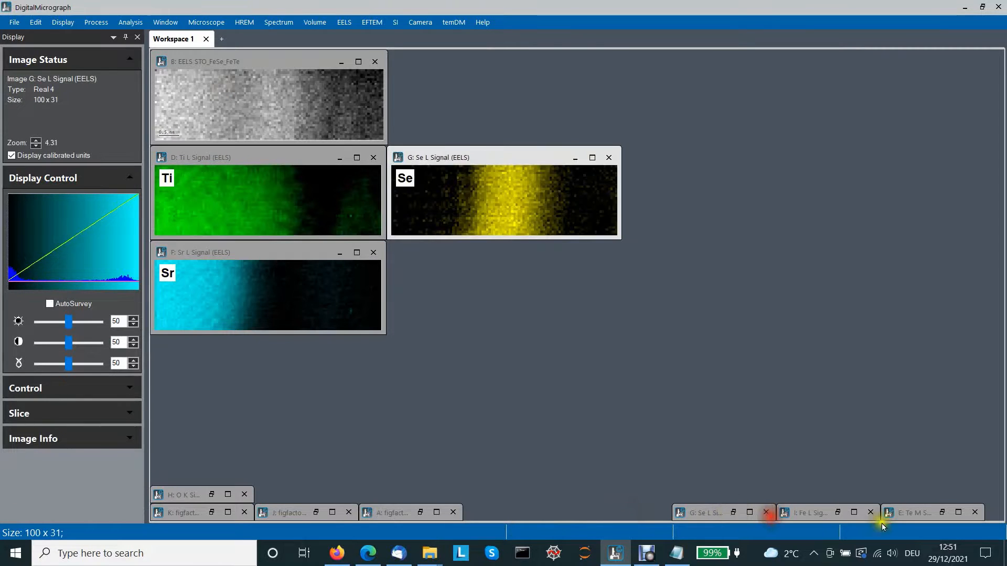
pyautogui.click(838, 513)
pyautogui.click(942, 513)
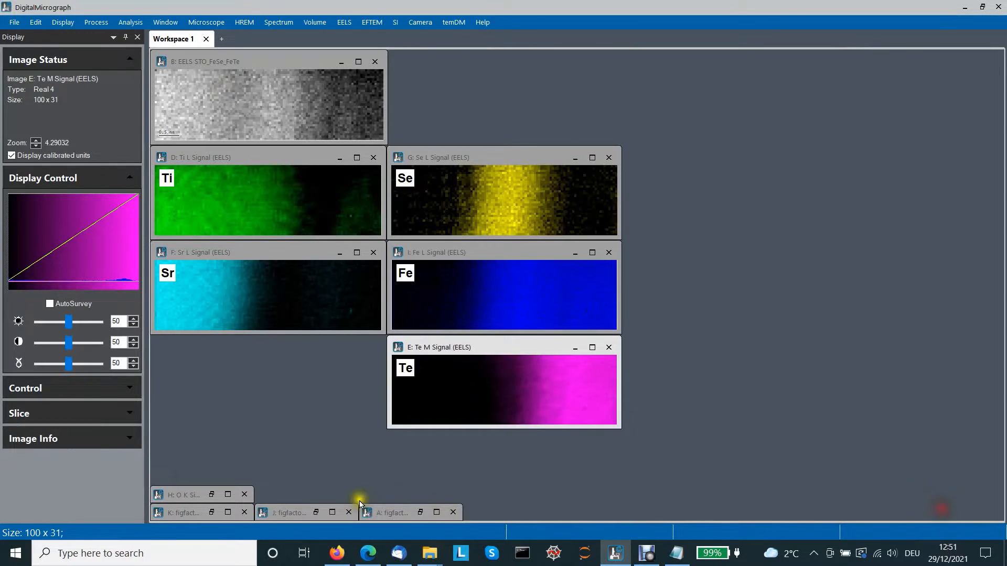
pyautogui.click(211, 495)
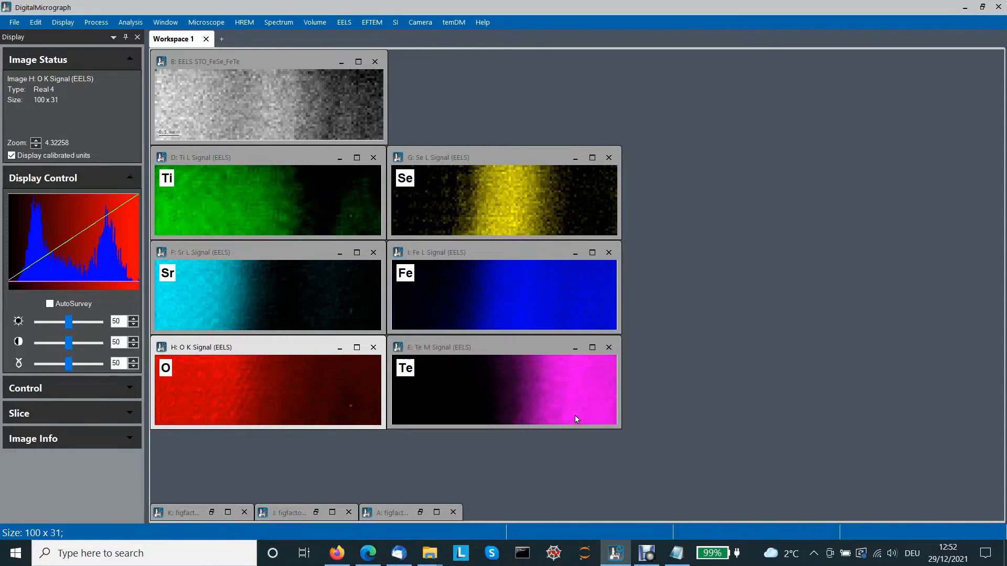
# - Minimize all six elemental signal maps again
pyautogui.click(340, 157)
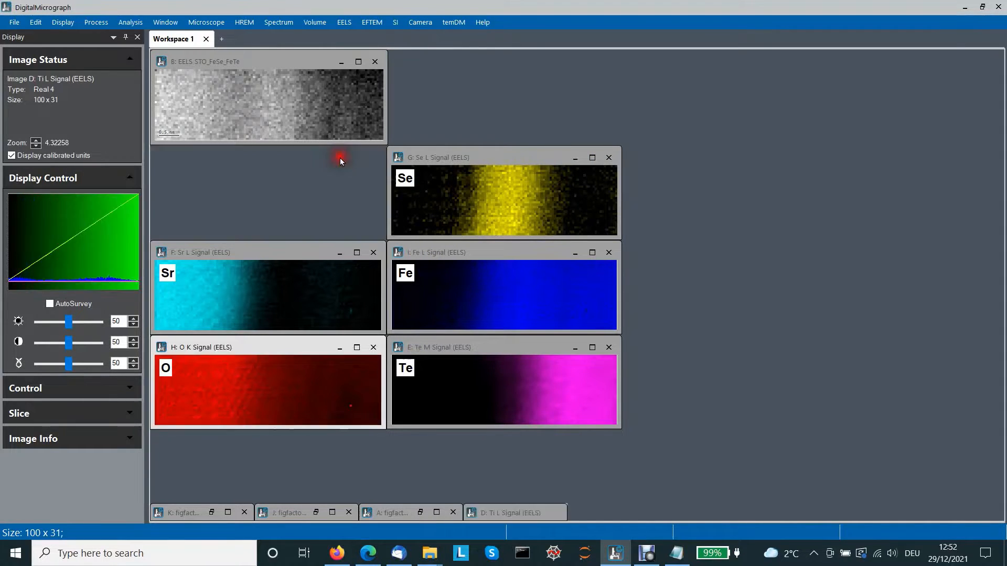
pyautogui.click(340, 252)
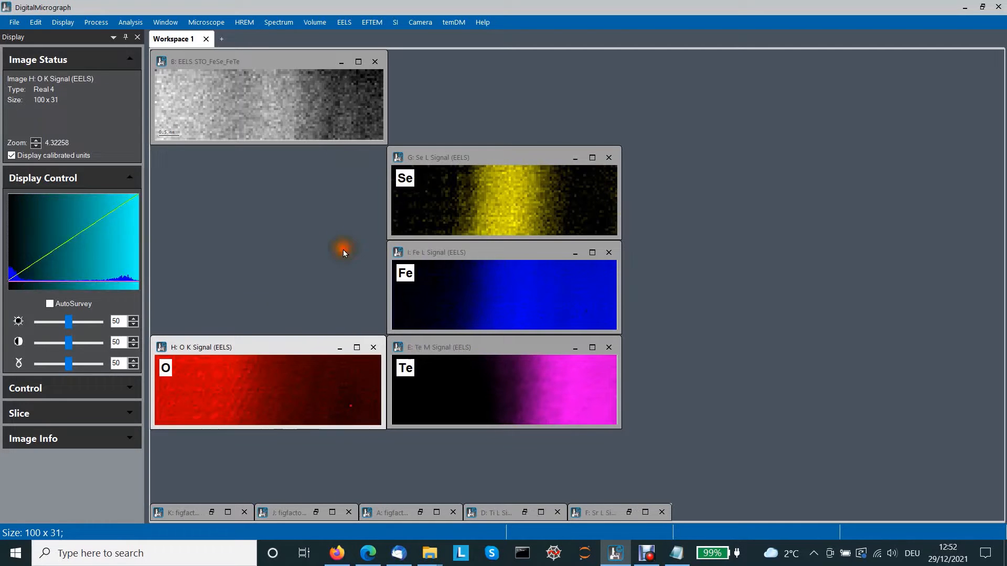
pyautogui.click(339, 348)
pyautogui.click(575, 158)
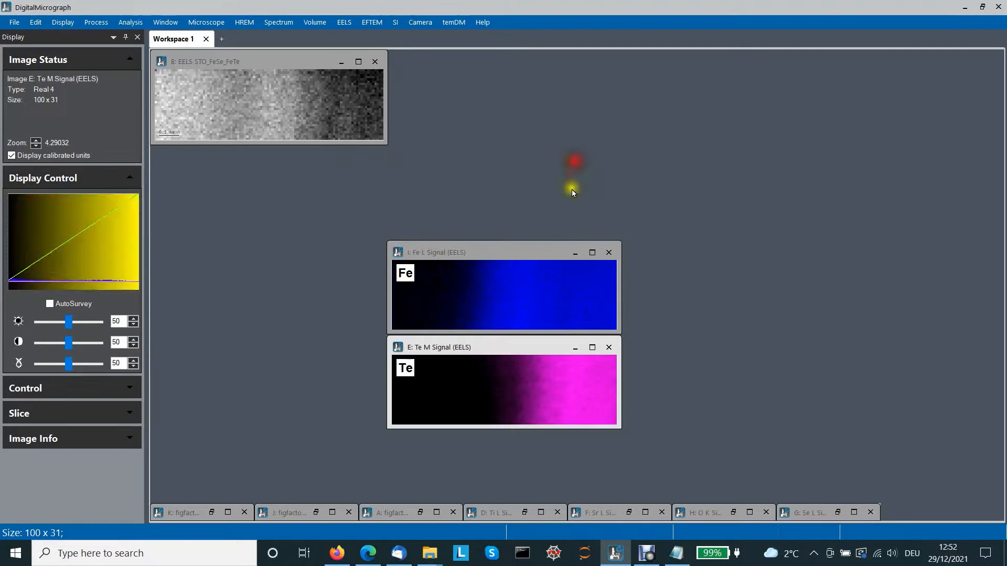
pyautogui.click(576, 253)
pyautogui.click(575, 348)
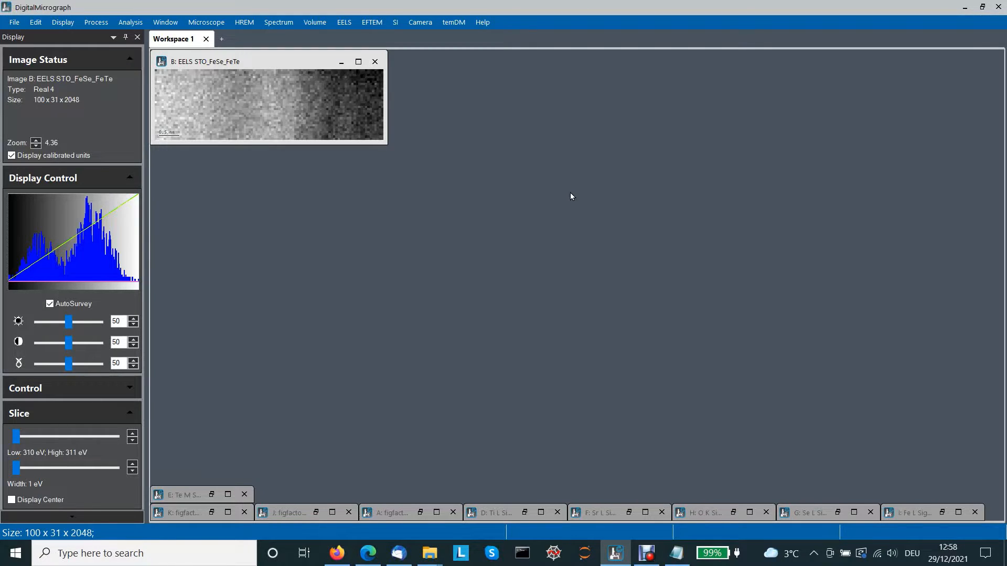
# - Open the temDM MSA Proceed dialog for PCA
pyautogui.click(454, 24)
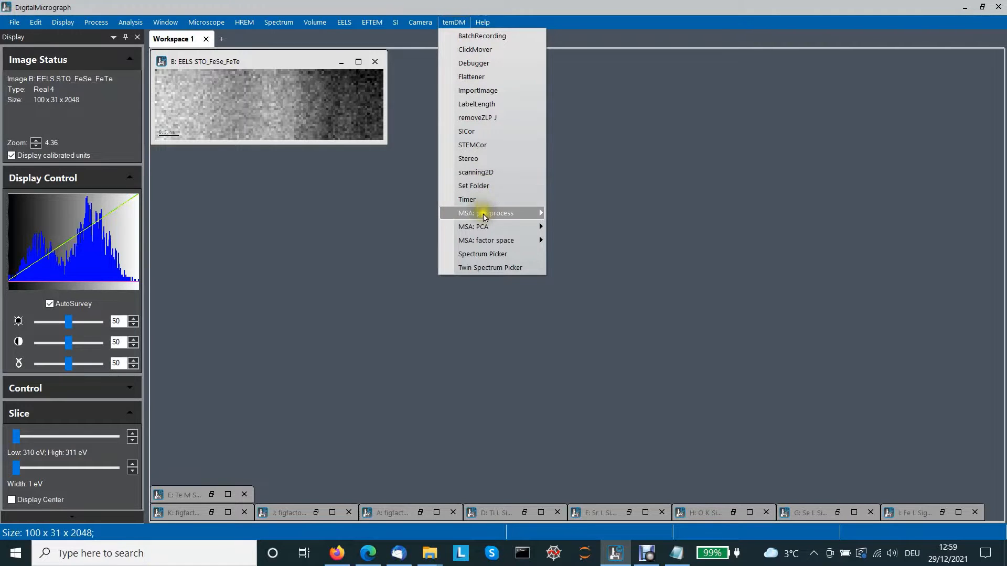
pyautogui.moveTo(487, 233)
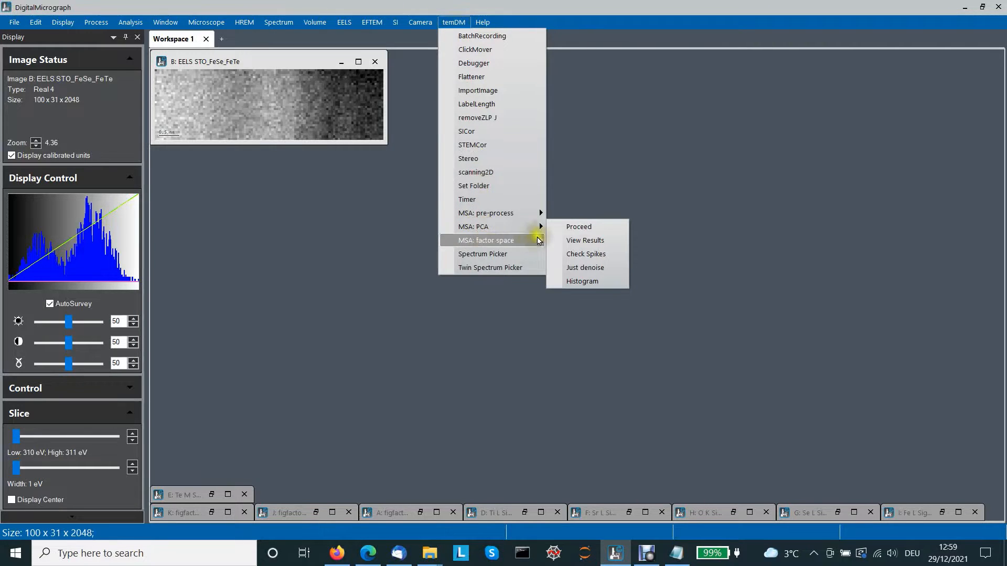
pyautogui.click(578, 228)
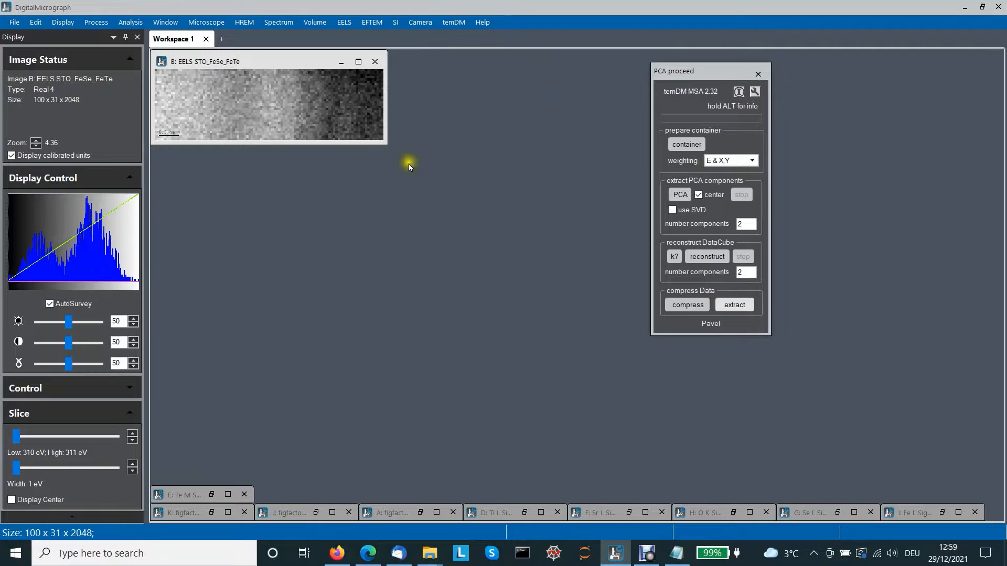
# - Build the MSA container from the EELS spectrum image with the full energy range and place it beside the original
pyautogui.click(323, 106)
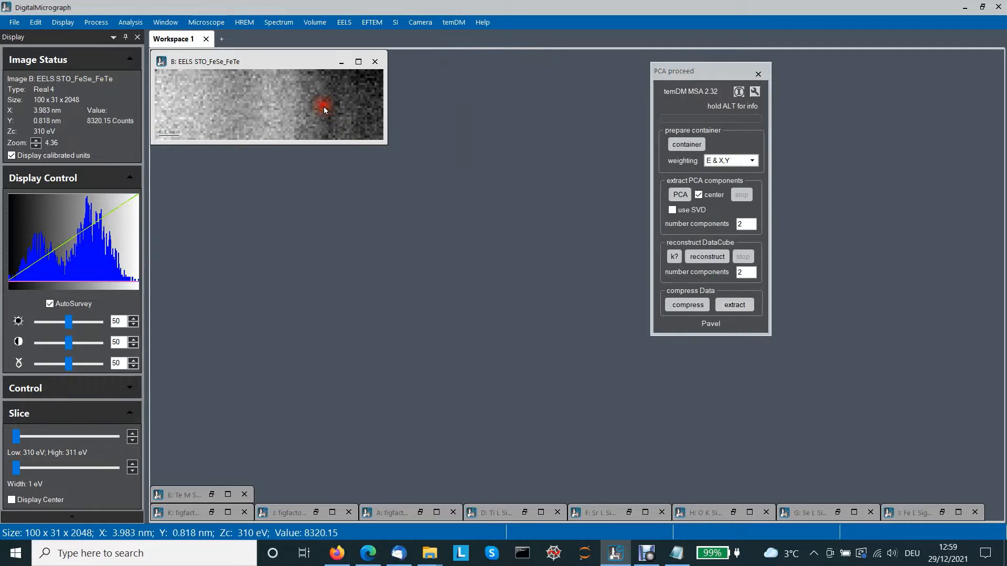
pyautogui.click(675, 144)
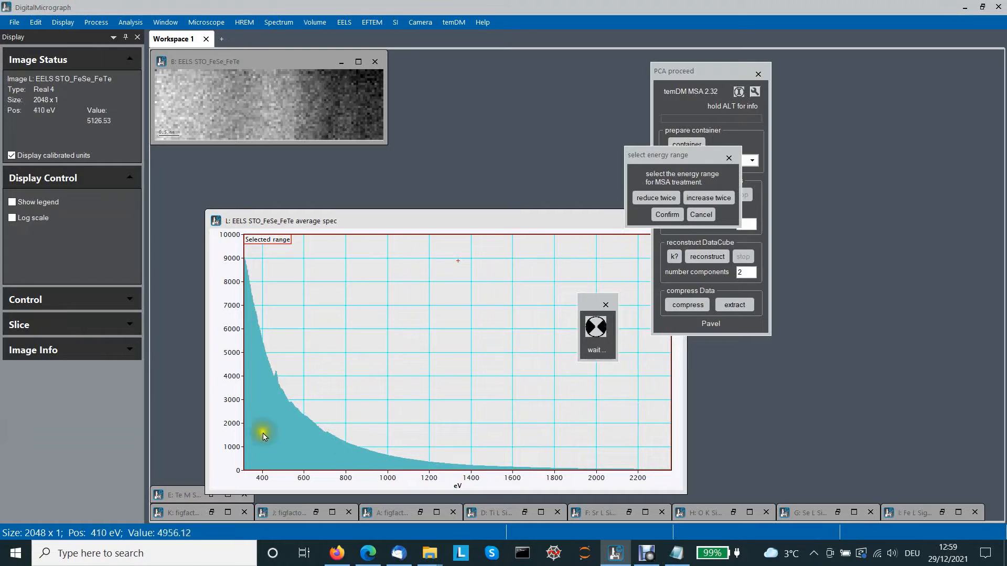
pyautogui.click(664, 215)
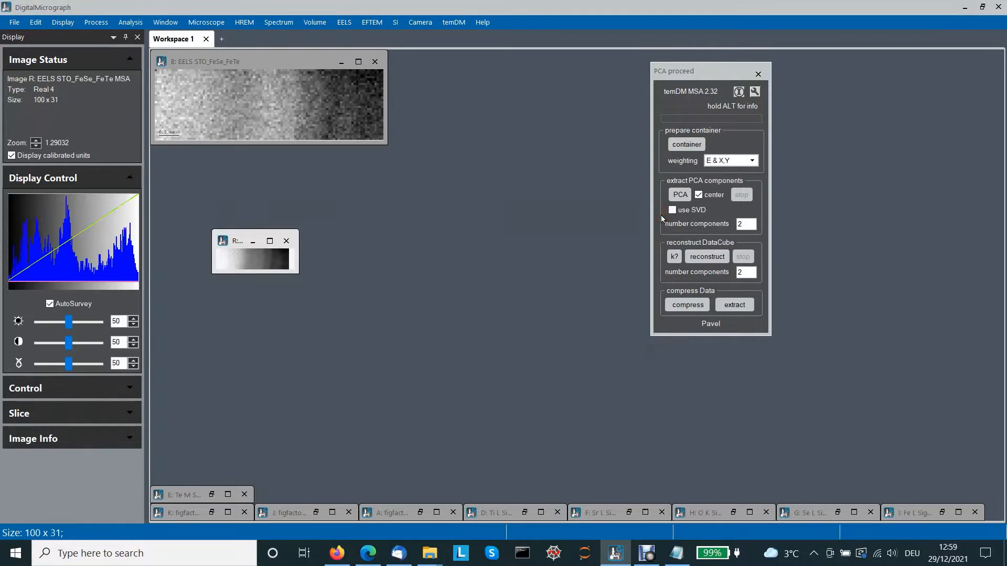
pyautogui.moveTo(236, 242); pyautogui.dragTo(413, 63)
pyautogui.moveTo(476, 94); pyautogui.dragTo(552, 154)
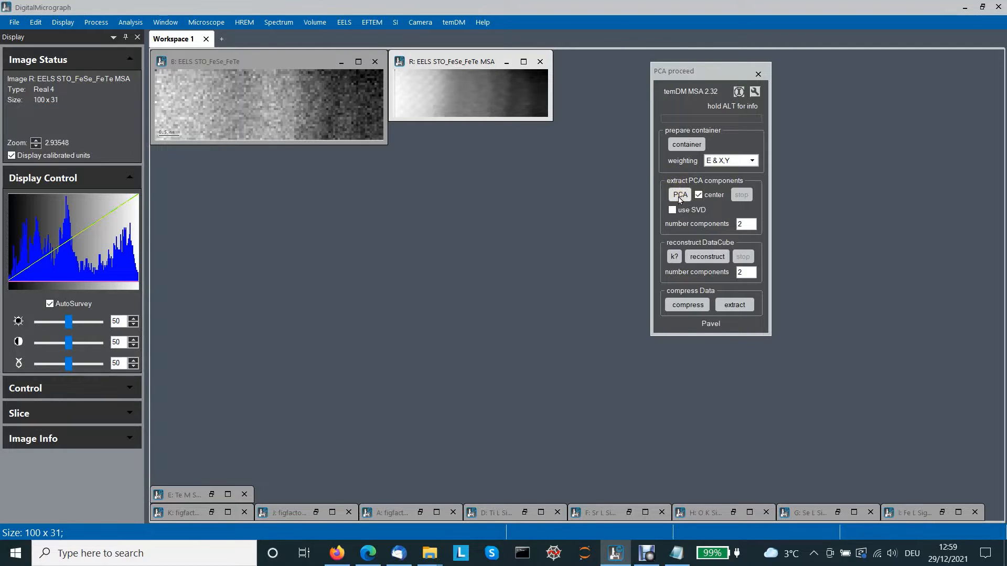
# - Review the MSA settings, including the accelerator option, and confirm them
pyautogui.click(753, 93)
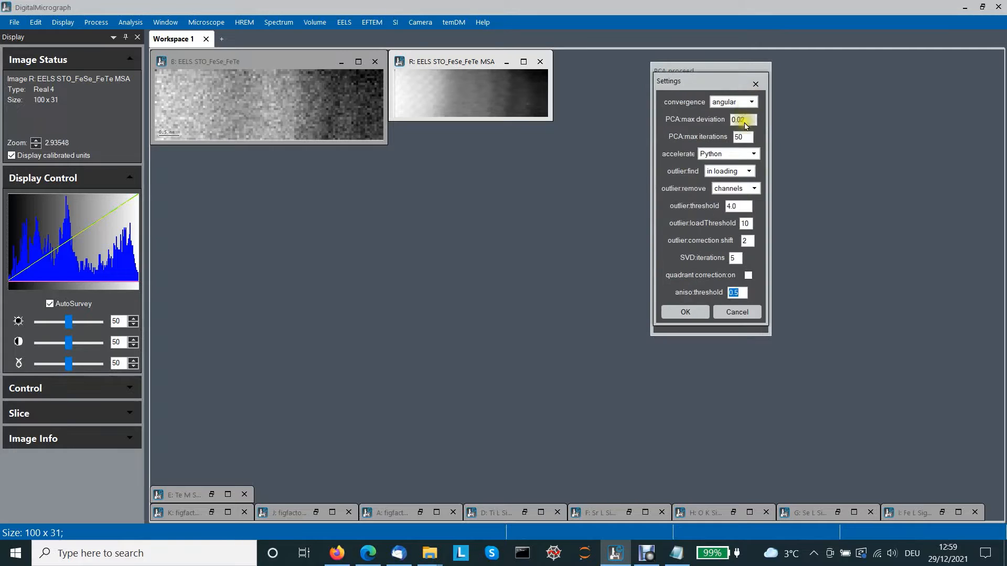
pyautogui.click(753, 153)
pyautogui.click(754, 156)
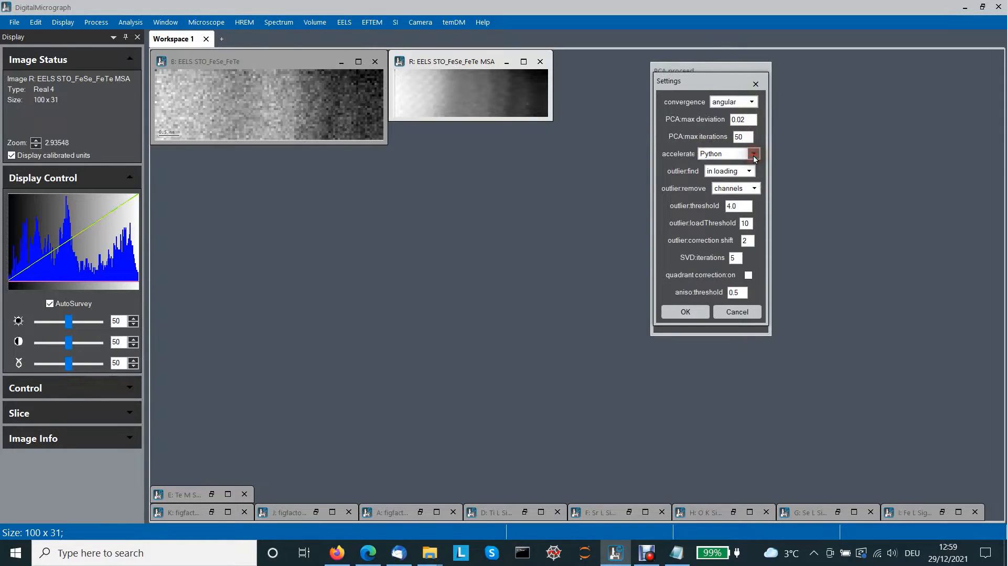
pyautogui.click(690, 313)
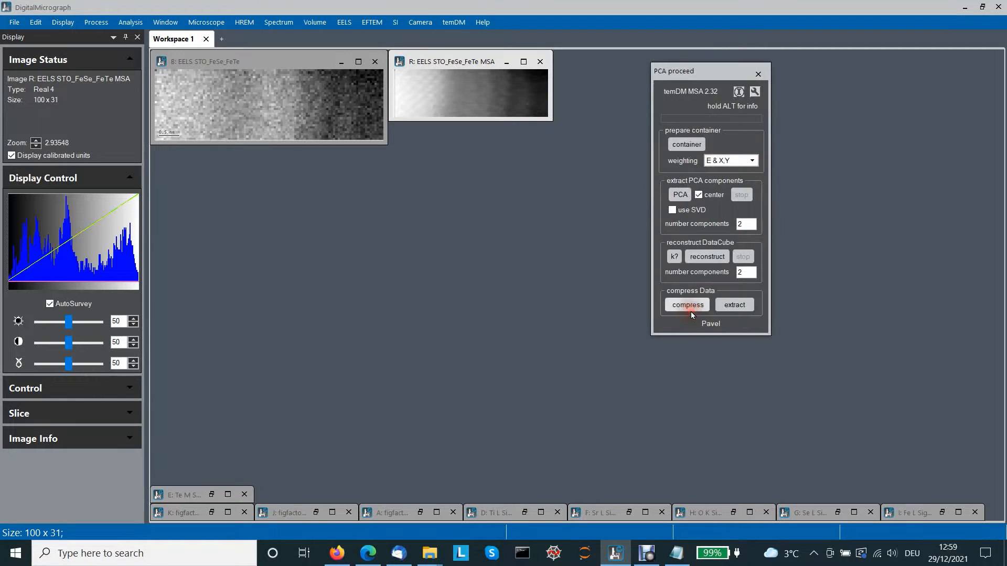
# - Compress the data and run PCA extraction with 10 components
pyautogui.click(698, 305)
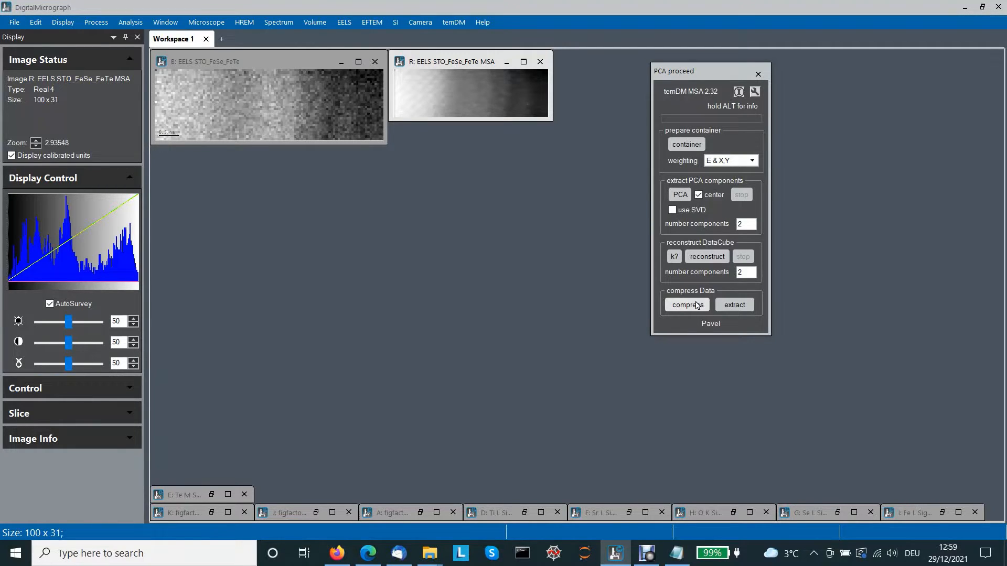
pyautogui.click(733, 221)
pyautogui.write('10')
pyautogui.click(680, 195)
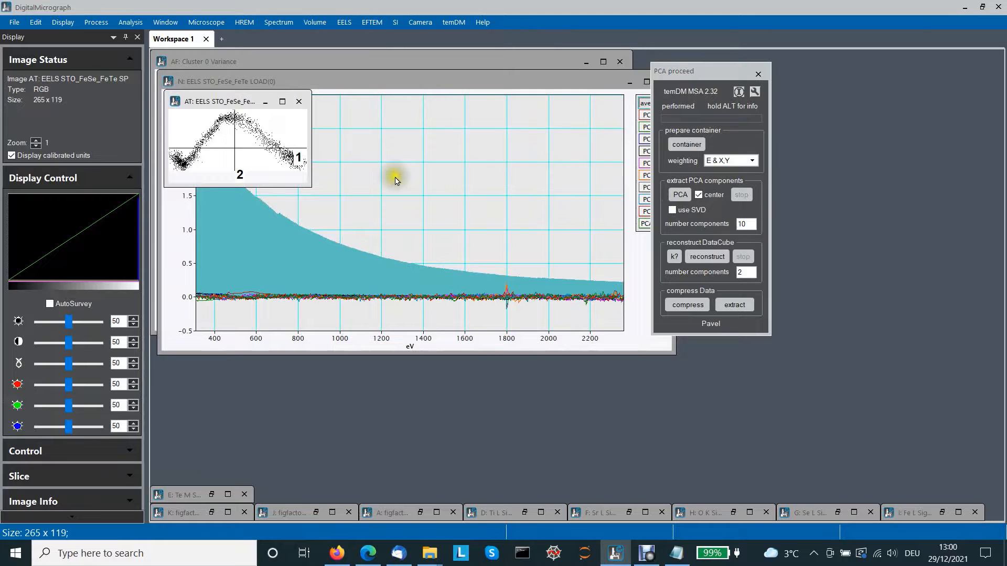
# - Close the factor scatter plot and the loadings plot, leaving the component variance plot
pyautogui.click(298, 101)
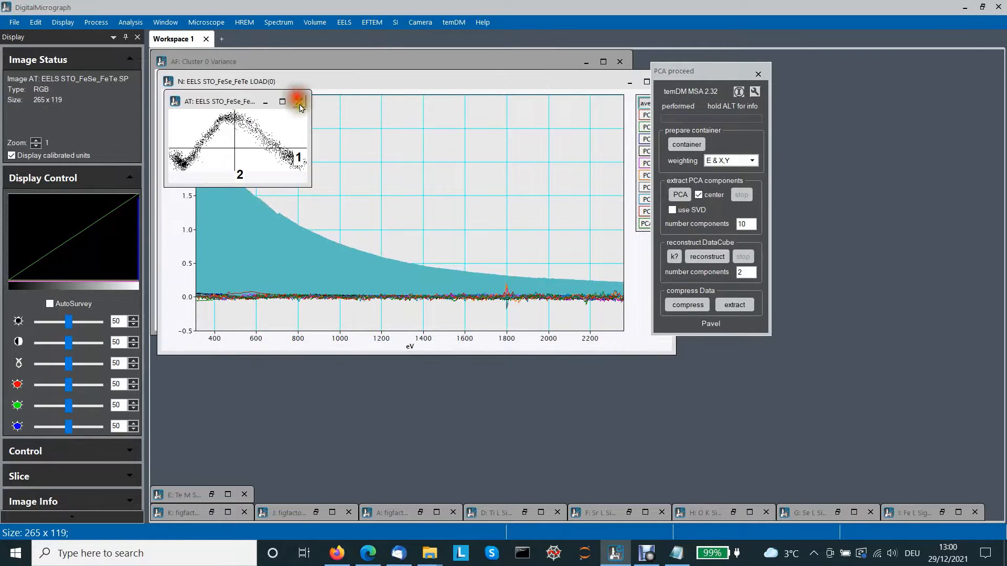
pyautogui.moveTo(598, 84); pyautogui.dragTo(489, 156)
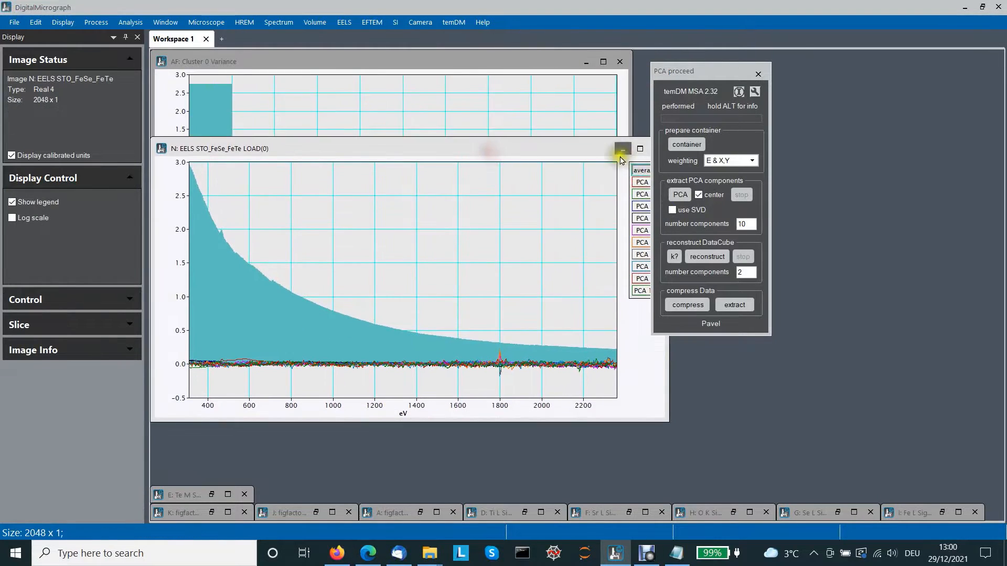
pyautogui.moveTo(582, 155); pyautogui.dragTo(591, 418)
pyautogui.click(666, 420)
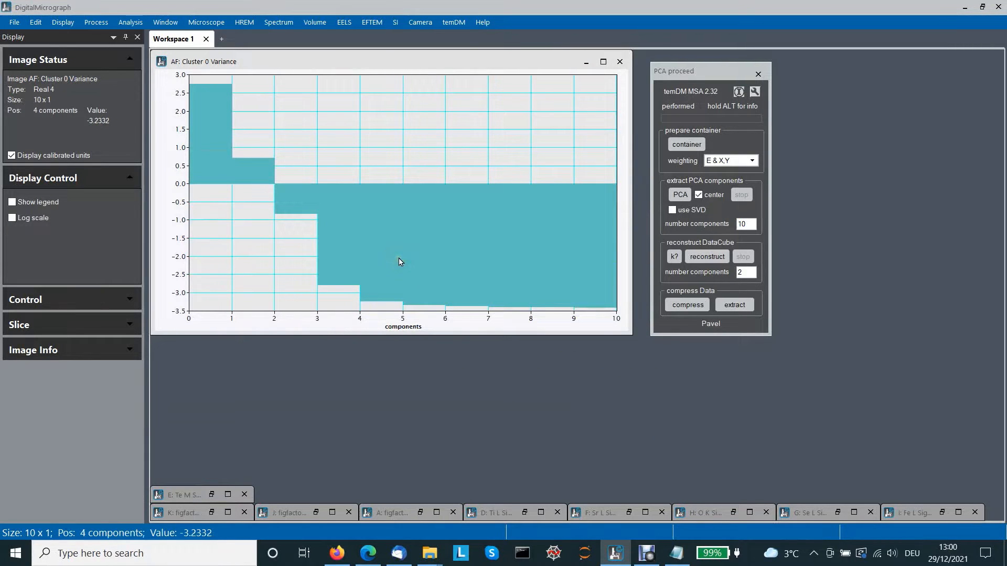
# - Change the variance plot from filled display to a line plot in Image Info
pyautogui.rightClick(405, 226)
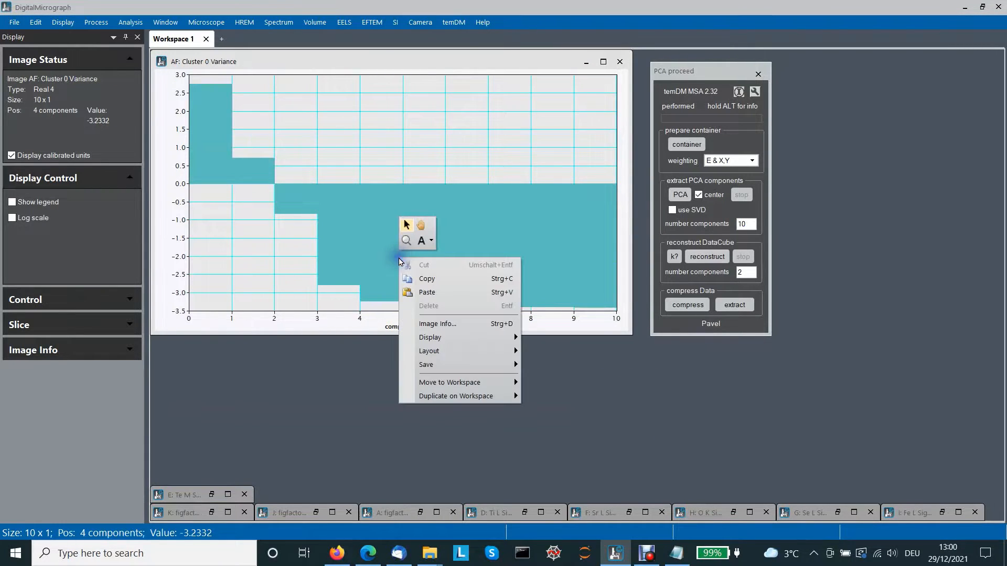
pyautogui.click(429, 324)
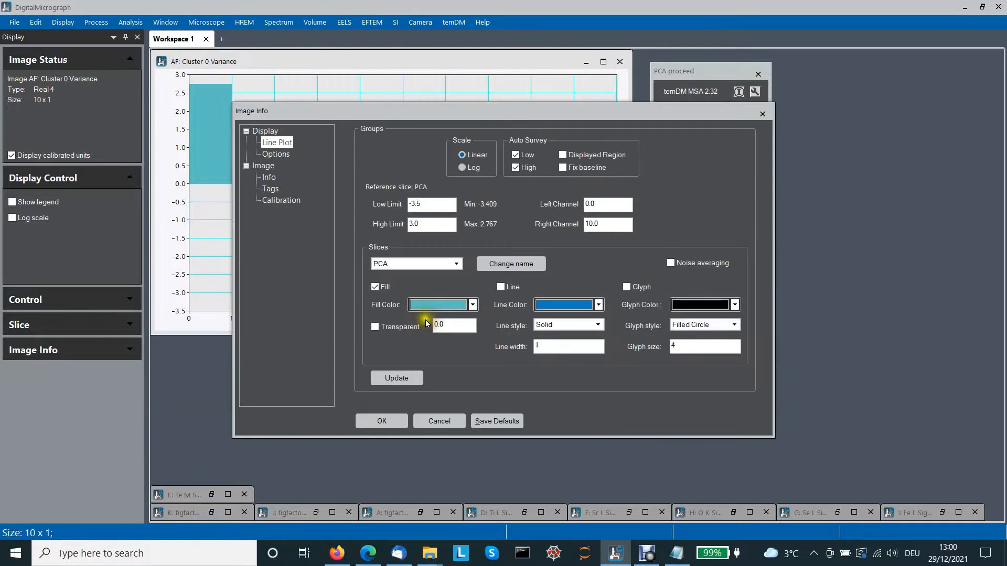
pyautogui.click(501, 287)
pyautogui.click(375, 287)
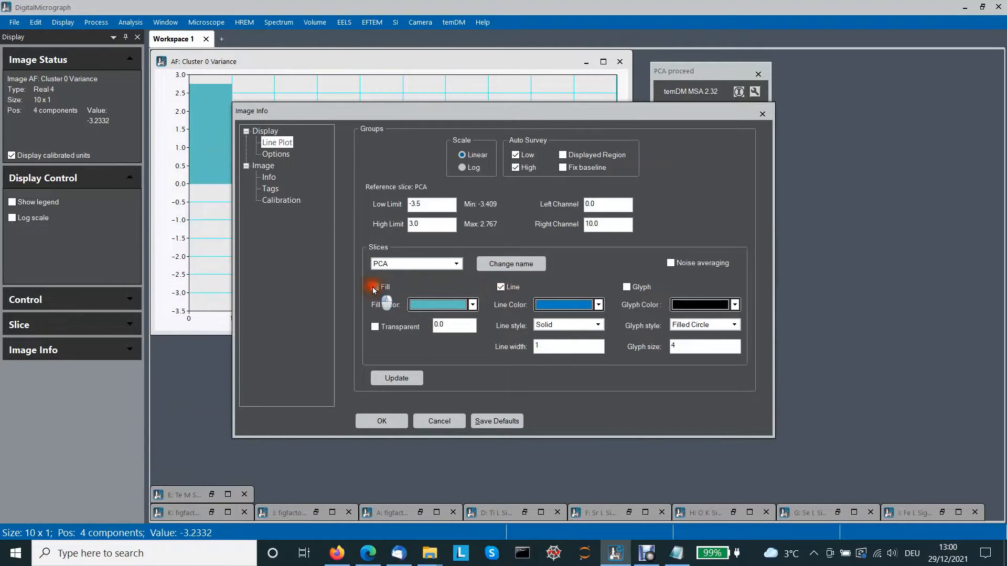
pyautogui.click(382, 421)
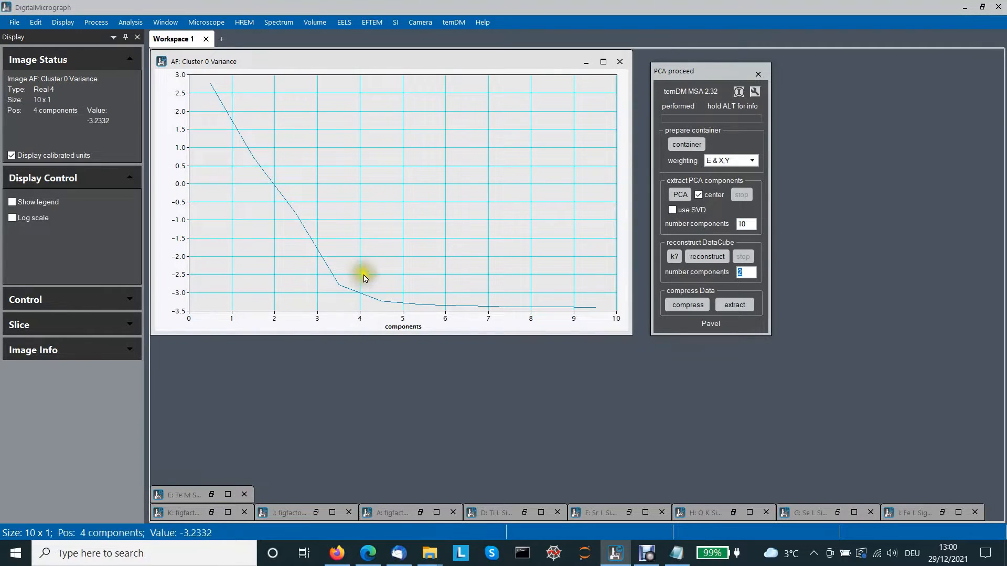
# - Mark a range of about 4 components on the variance plot, then close the plot
pyautogui.moveTo(360, 270); pyautogui.dragTo(199, 274)
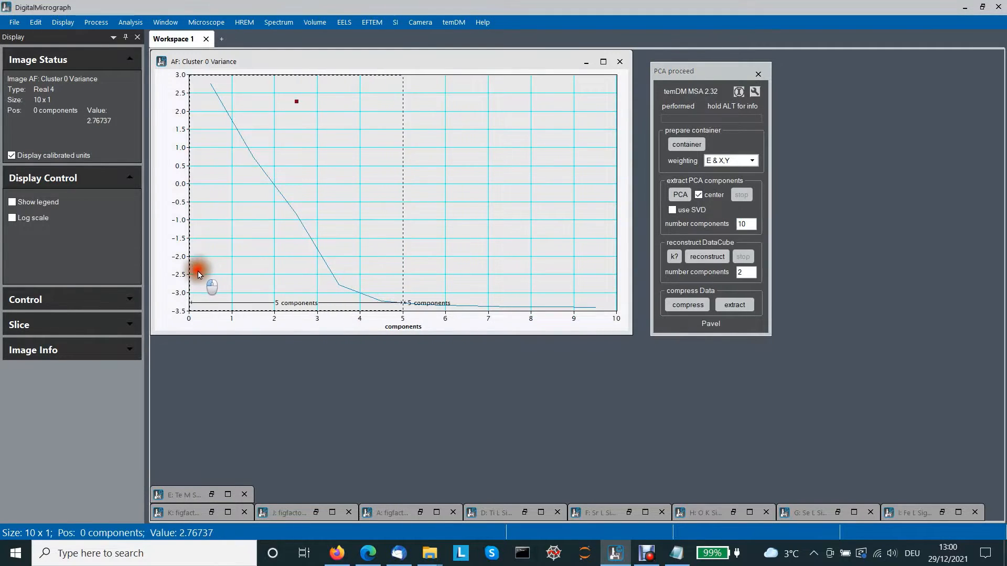
pyautogui.moveTo(404, 266); pyautogui.dragTo(370, 277)
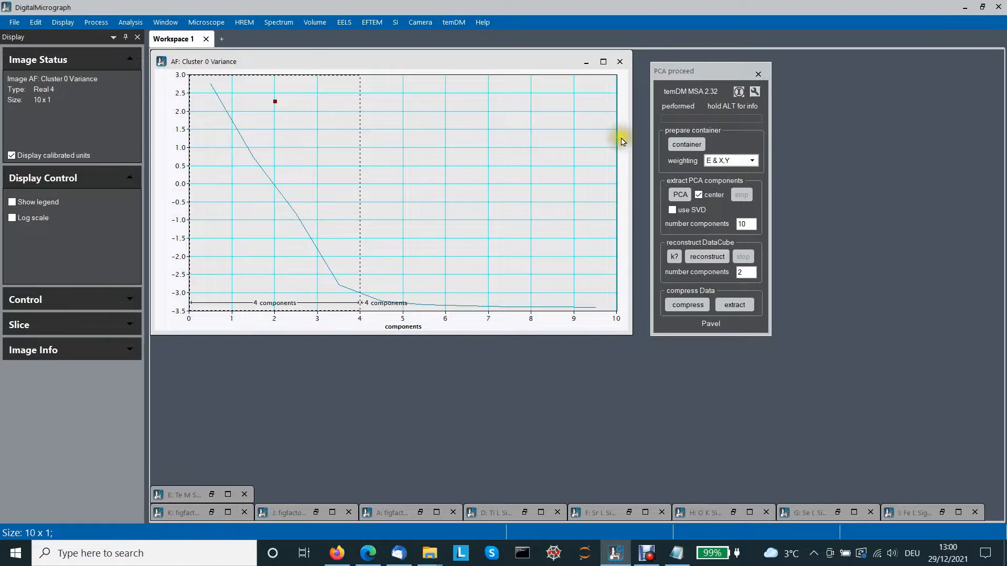
pyautogui.click(619, 65)
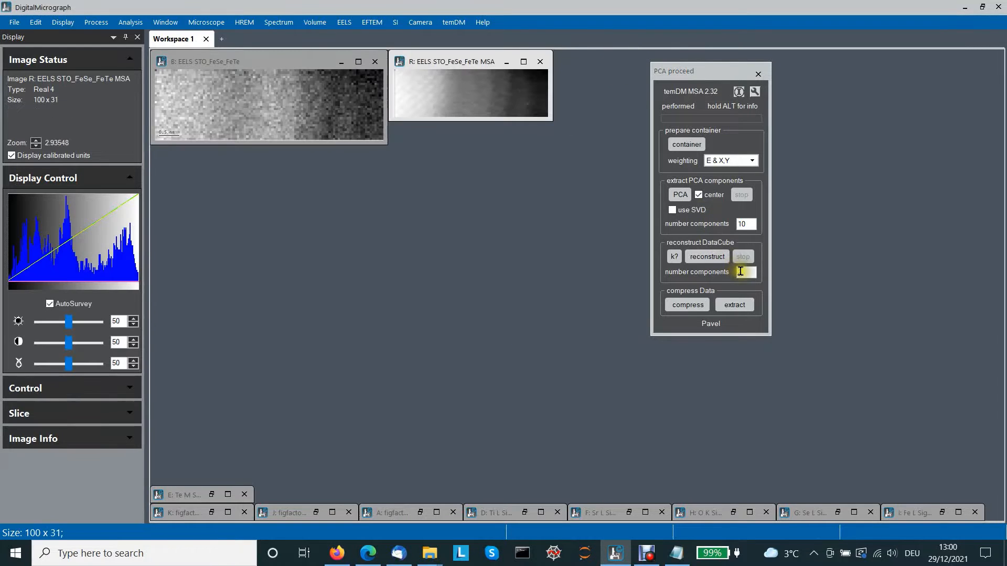
# - Reconstruct the data cube from 4 principal components, using PCA 1 to 4 for cluster 0
pyautogui.click(743, 272)
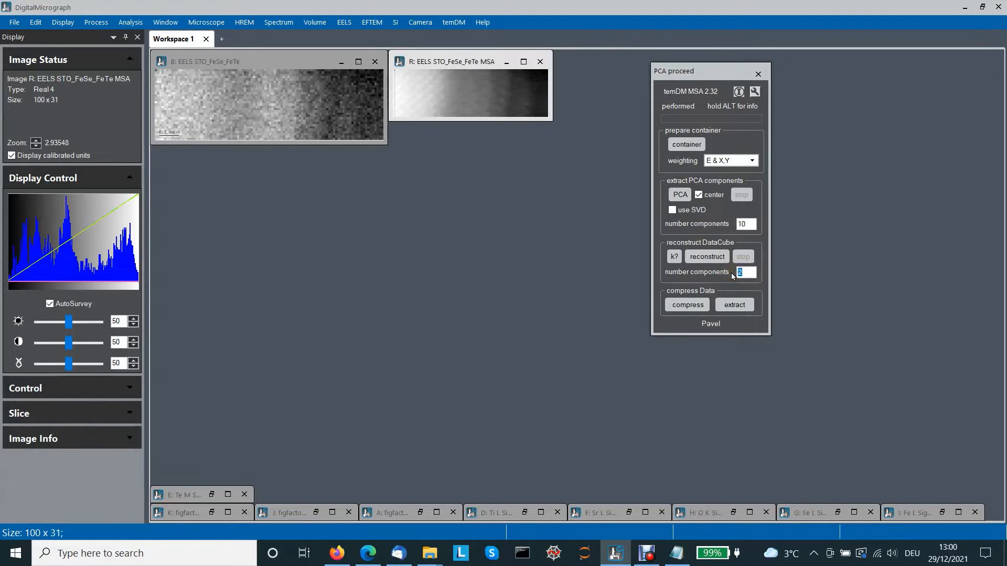
pyautogui.write('4')
pyautogui.click(452, 99)
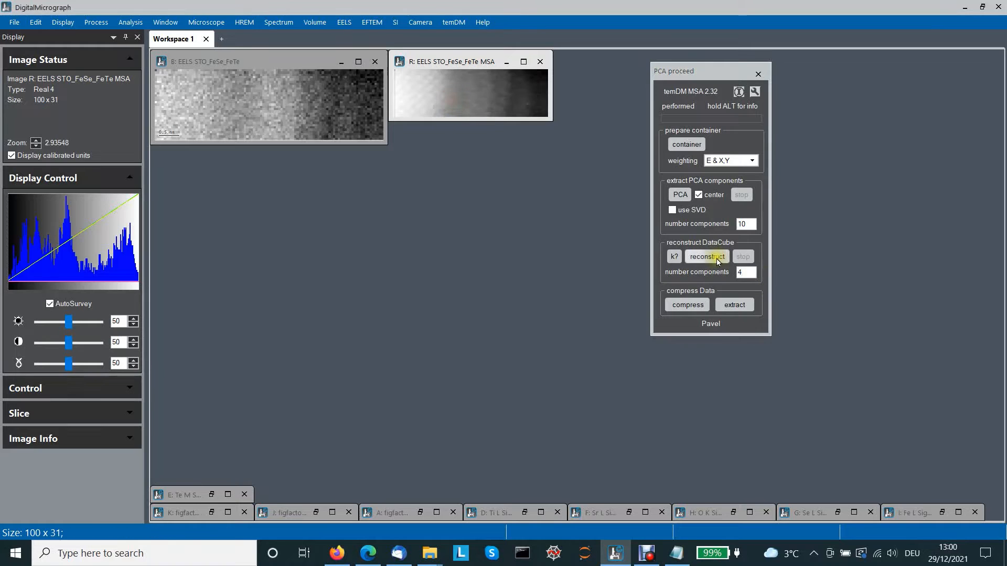
pyautogui.click(718, 261)
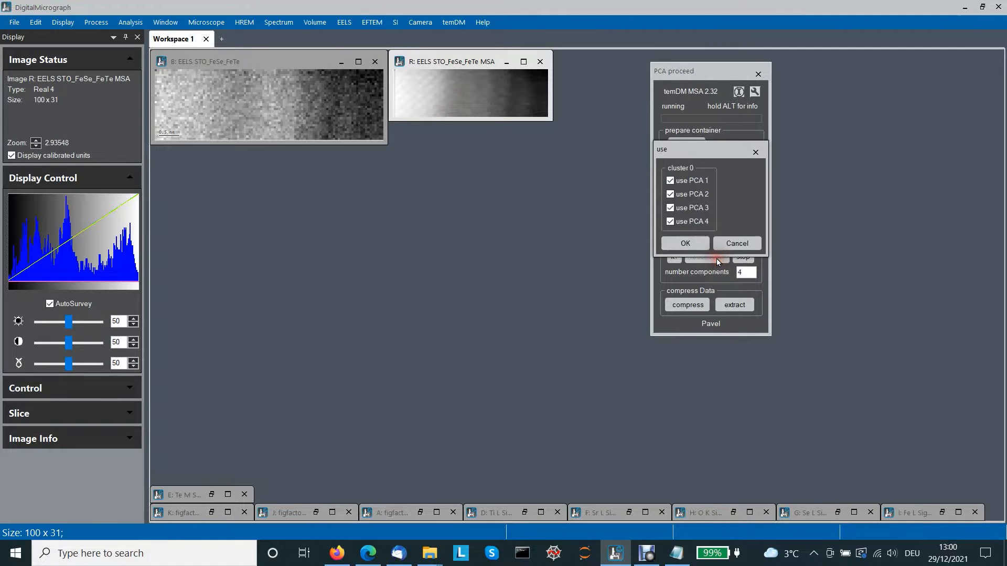
pyautogui.click(686, 245)
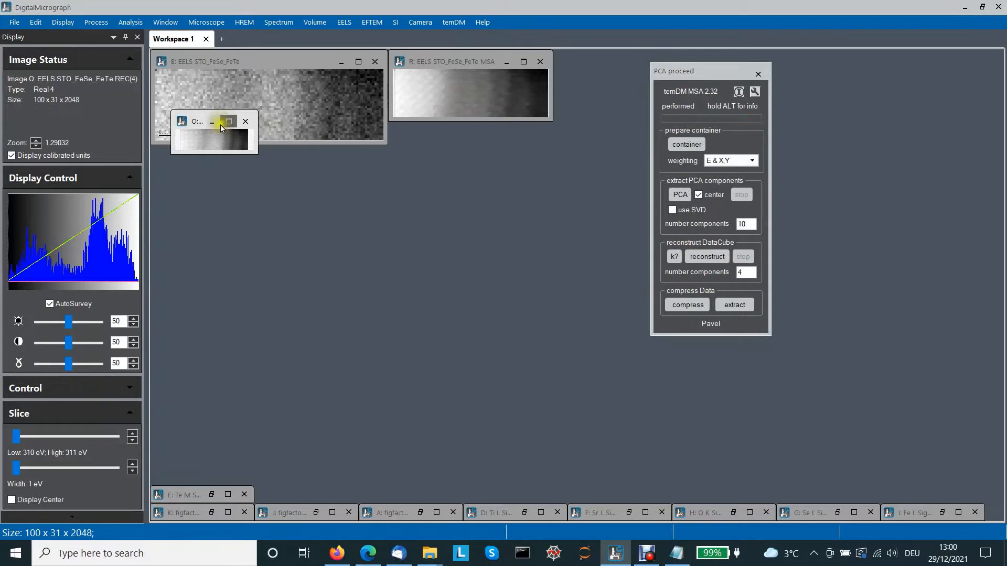
# - Place the REC(4) reconstruction below the original image and open the Spectrum Picker on both images
pyautogui.moveTo(195, 124); pyautogui.dragTo(177, 160)
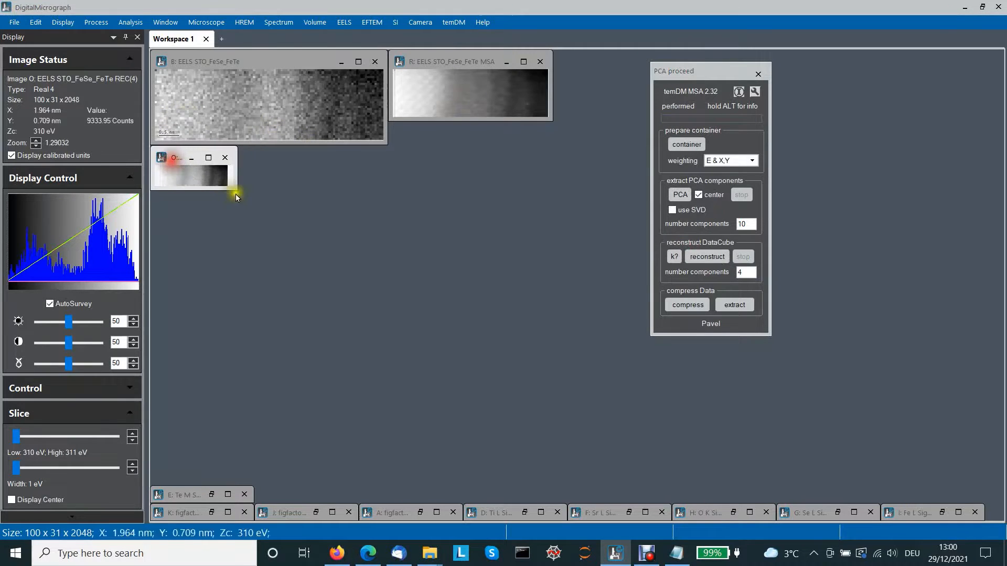
pyautogui.moveTo(234, 189); pyautogui.dragTo(382, 263)
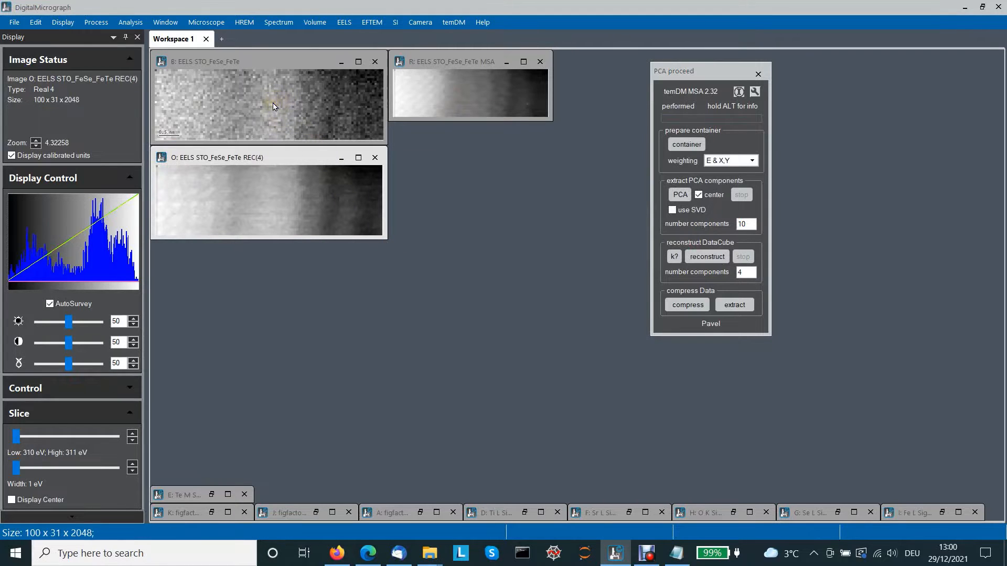
pyautogui.click(273, 129)
pyautogui.click(274, 187)
pyautogui.click(449, 23)
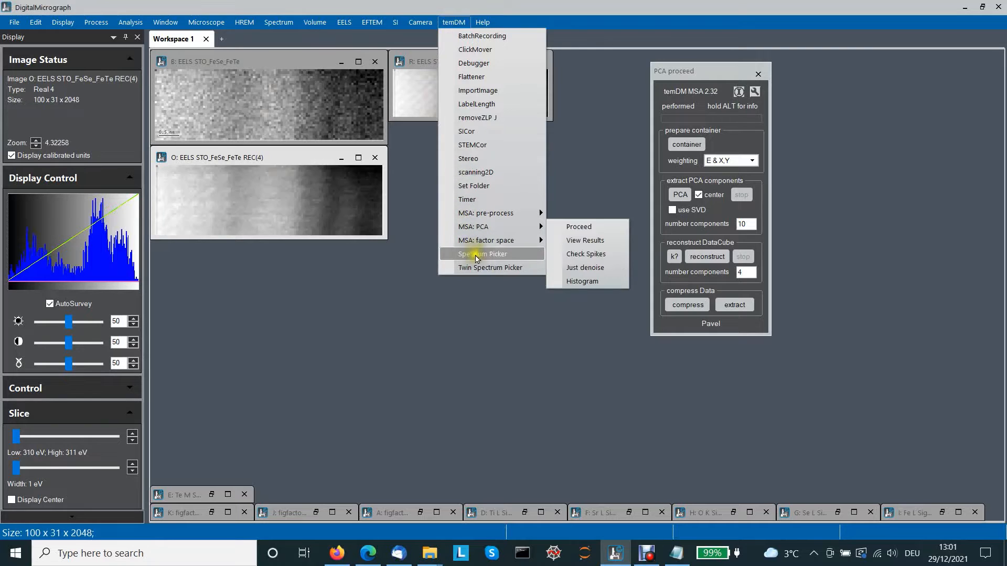
pyautogui.click(478, 270)
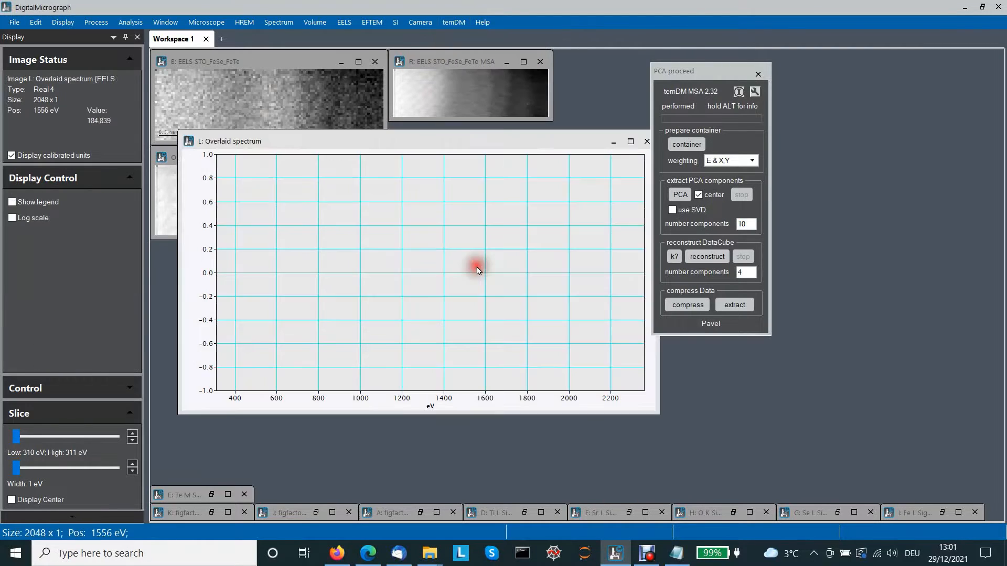
pyautogui.moveTo(344, 151); pyautogui.dragTo(321, 265)
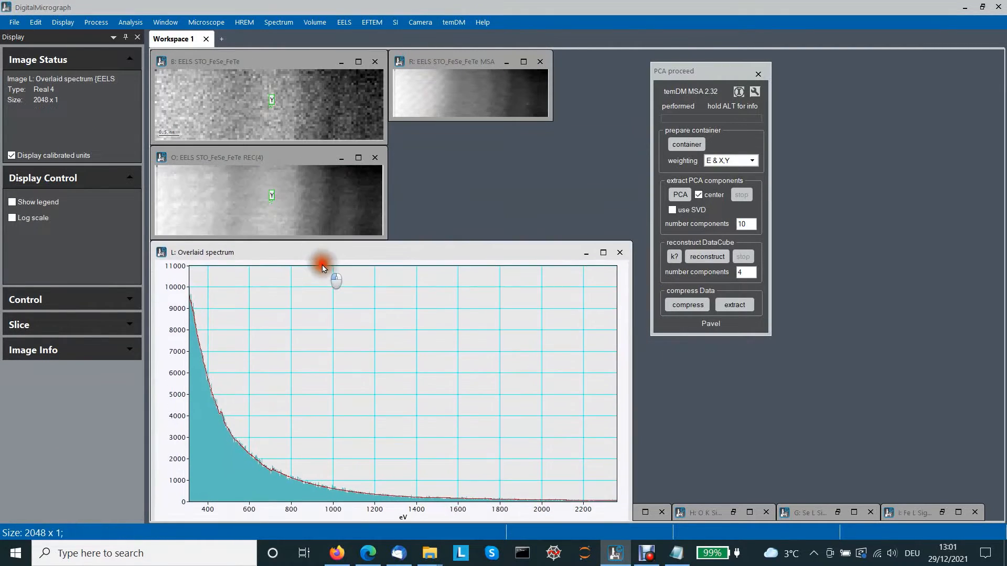
# - Compare original and reconstructed spectra near the left edge with a rescaled intensity axis, then close the spectrum plot
pyautogui.moveTo(277, 197)
pyautogui.mouseDown()
pyautogui.moveTo(326, 195)
pyautogui.moveTo(185, 198)
pyautogui.mouseUp()
pyautogui.moveTo(169, 478); pyautogui.dragTo(197, 227)
pyautogui.moveTo(170, 483); pyautogui.dragTo(180, 300)
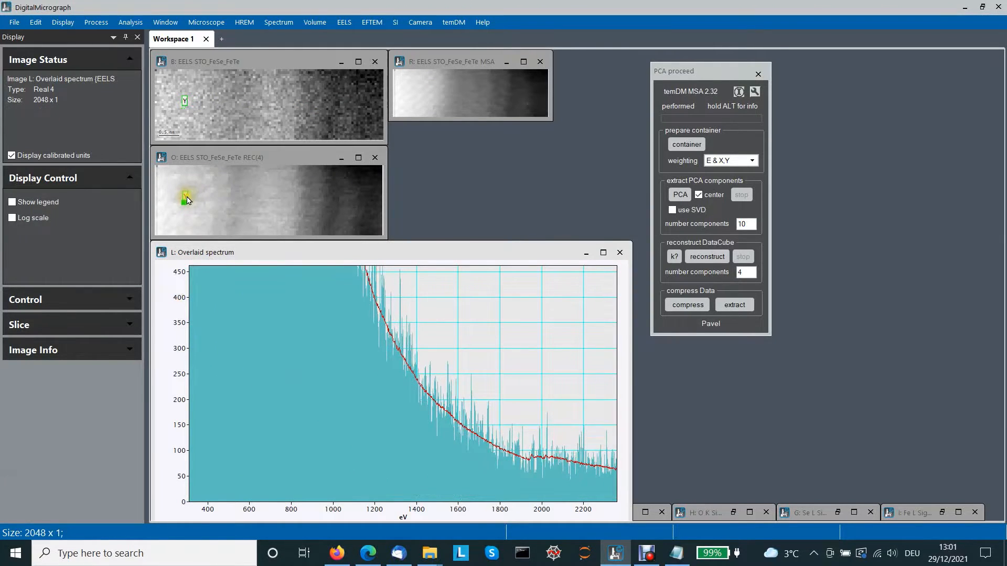
pyautogui.moveTo(187, 200)
pyautogui.mouseDown()
pyautogui.moveTo(218, 191)
pyautogui.moveTo(164, 189)
pyautogui.moveTo(178, 216)
pyautogui.moveTo(224, 191)
pyautogui.moveTo(348, 212)
pyautogui.moveTo(260, 197)
pyautogui.moveTo(254, 222)
pyautogui.moveTo(191, 208)
pyautogui.mouseUp()
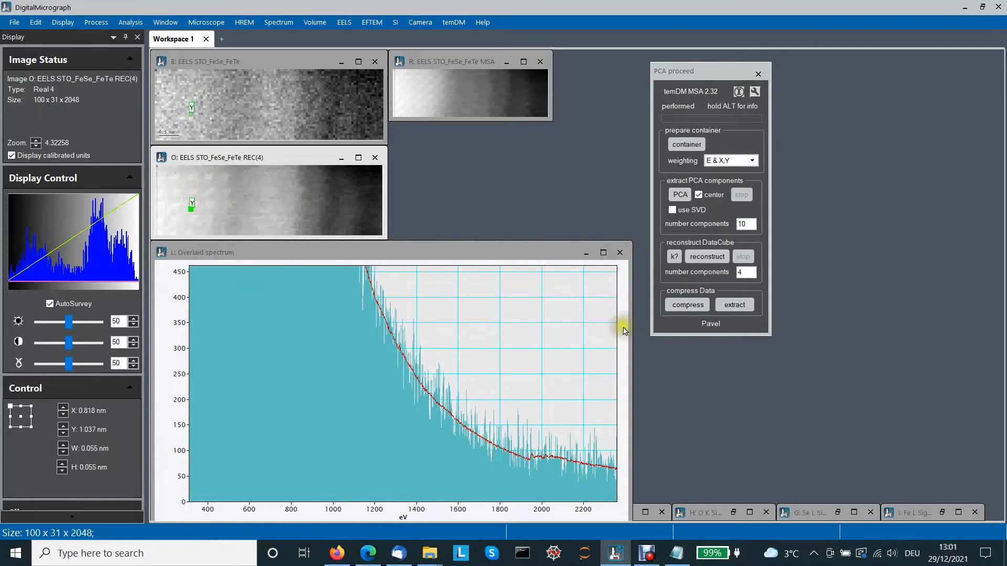
pyautogui.click(623, 258)
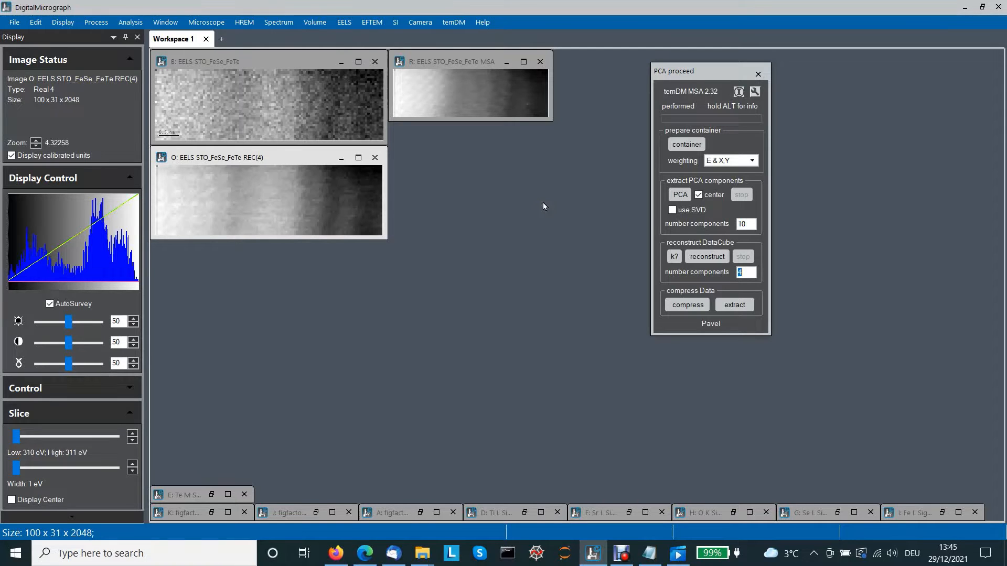
# - Open the Technique Manager and switch to the Data Fit technique
pyautogui.click(161, 24)
pyautogui.moveTo(259, 35)
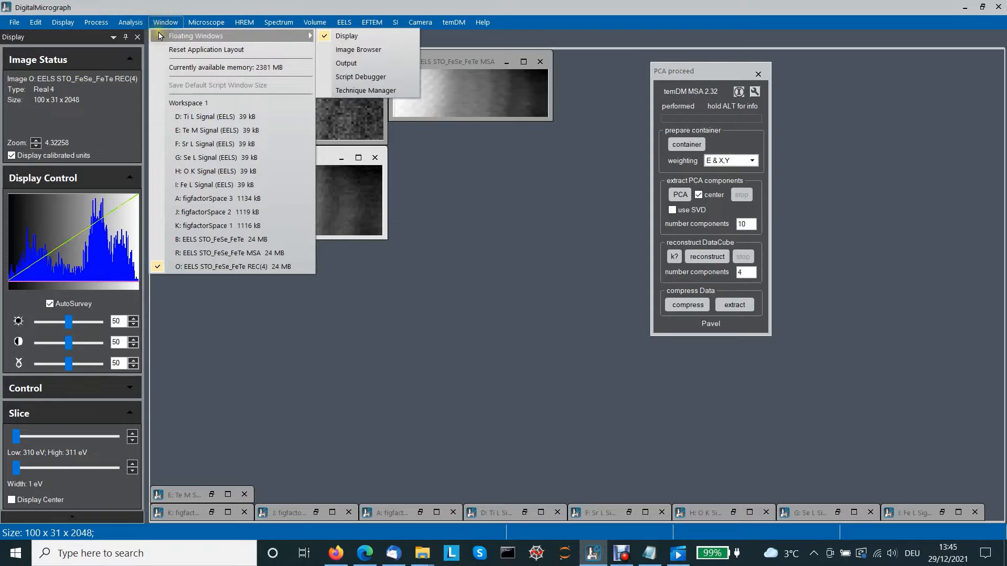
pyautogui.click(351, 91)
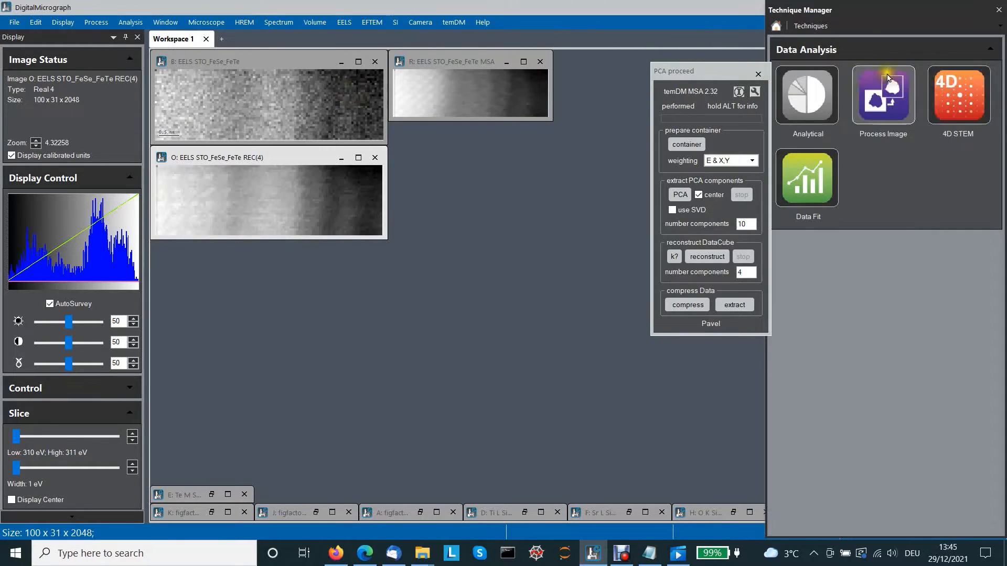
pyautogui.click(815, 190)
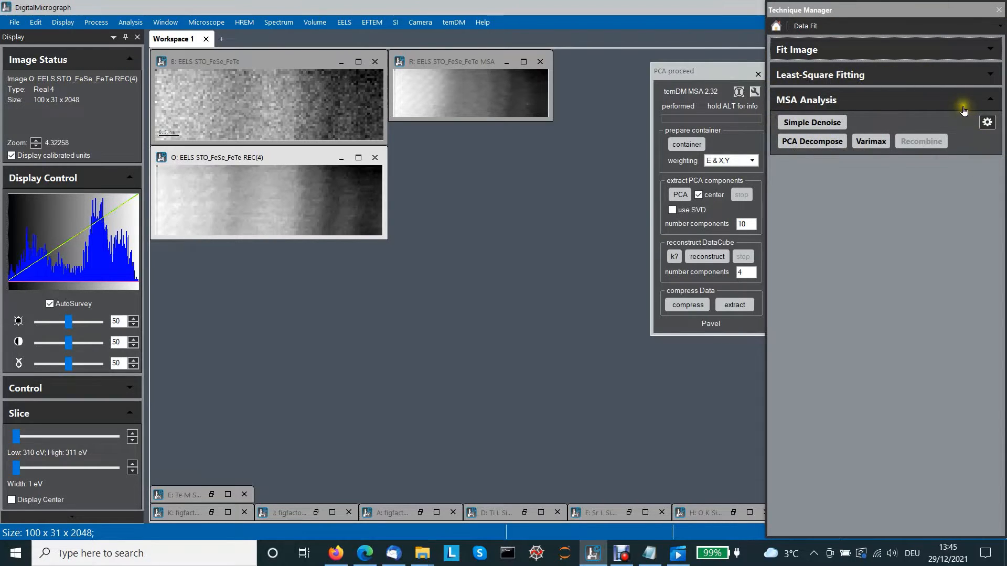
# - Denoise the original STO_FeSe_FeTe spectrum image with Simple Denoise using 5 components
pyautogui.click(320, 105)
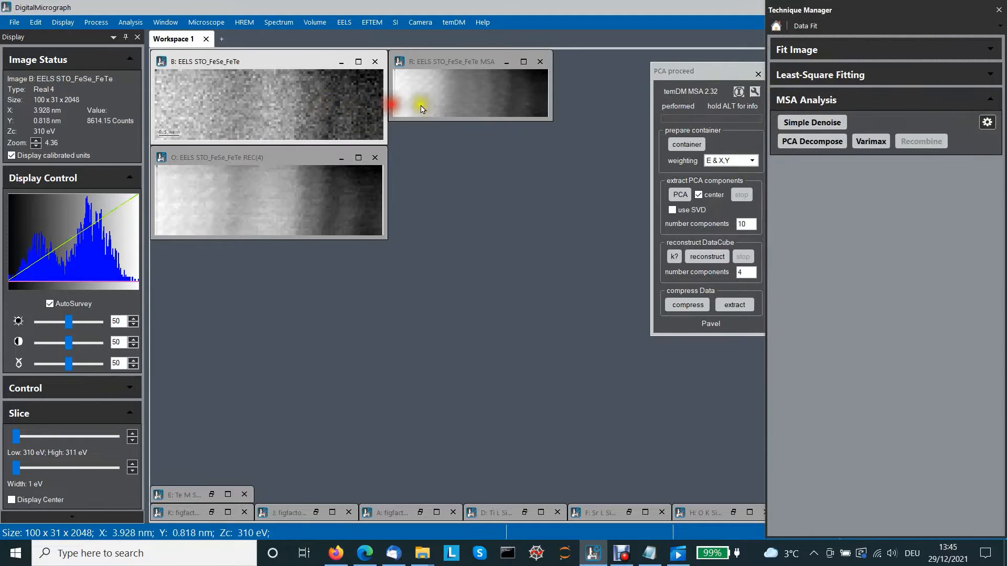
pyautogui.click(807, 125)
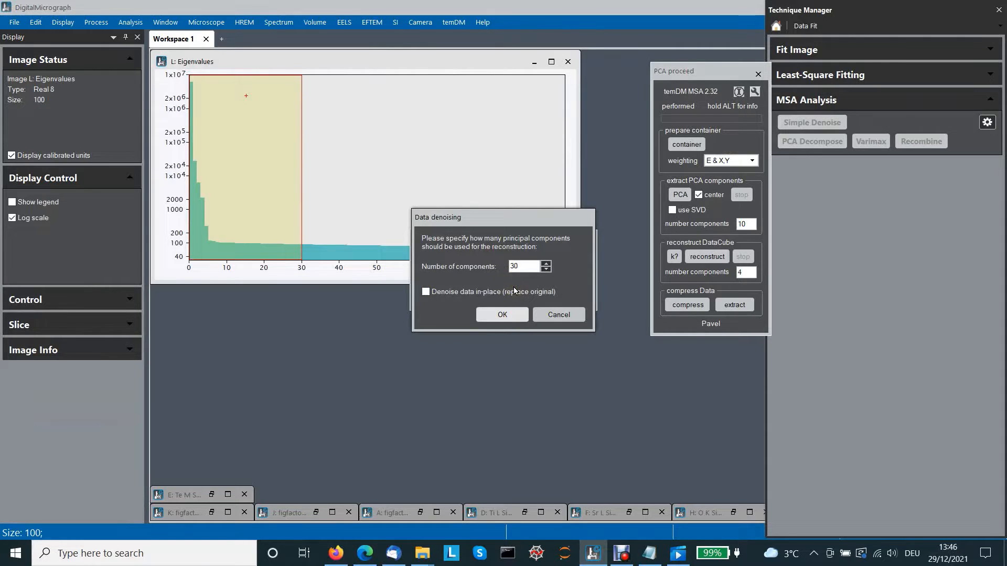
pyautogui.click(519, 267)
pyautogui.moveTo(520, 269); pyautogui.dragTo(500, 270)
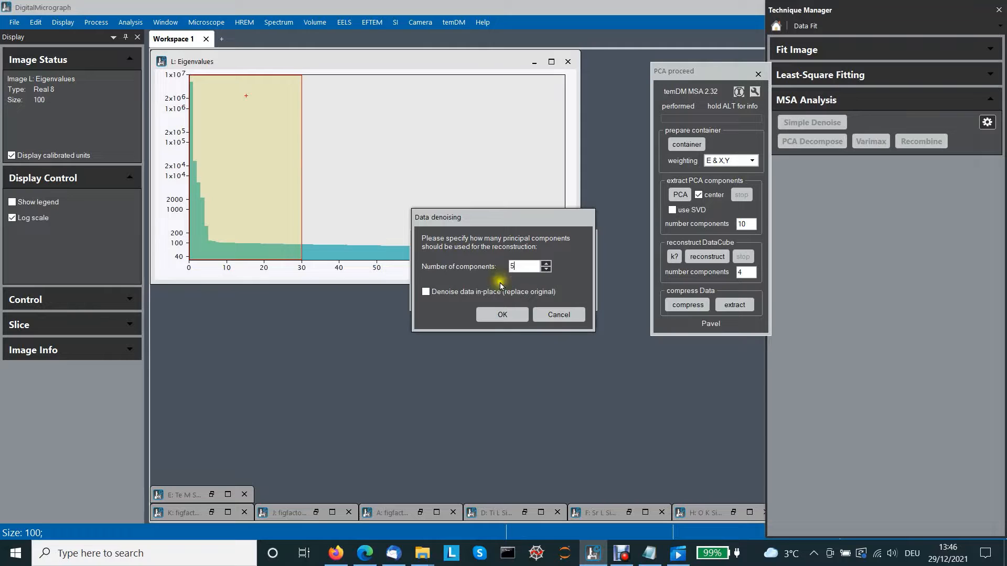
pyautogui.click(503, 315)
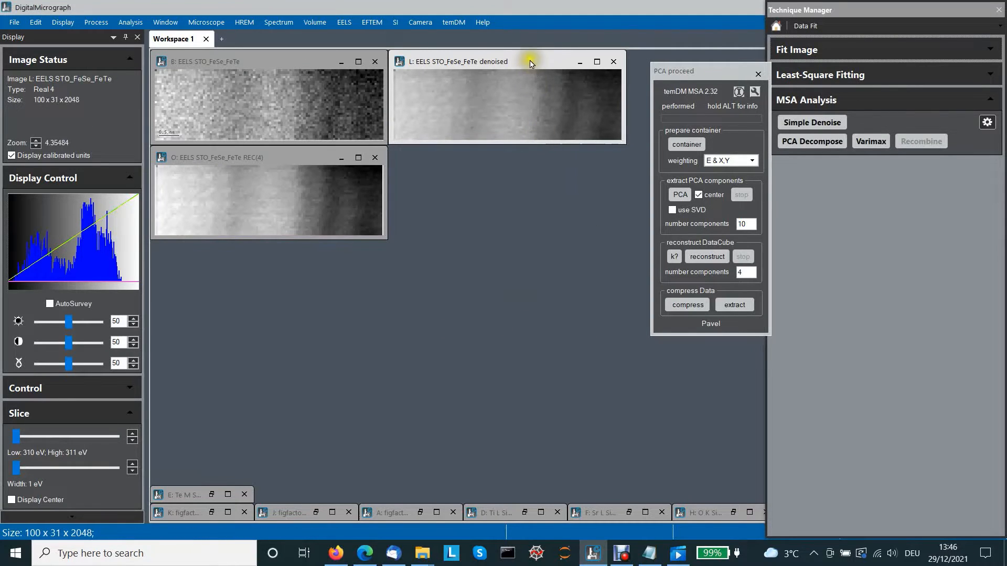
# - Place the denoised image below the reconstruction and open the Spectrum Picker on the denoised and REC(4) images
pyautogui.moveTo(531, 63); pyautogui.dragTo(286, 259)
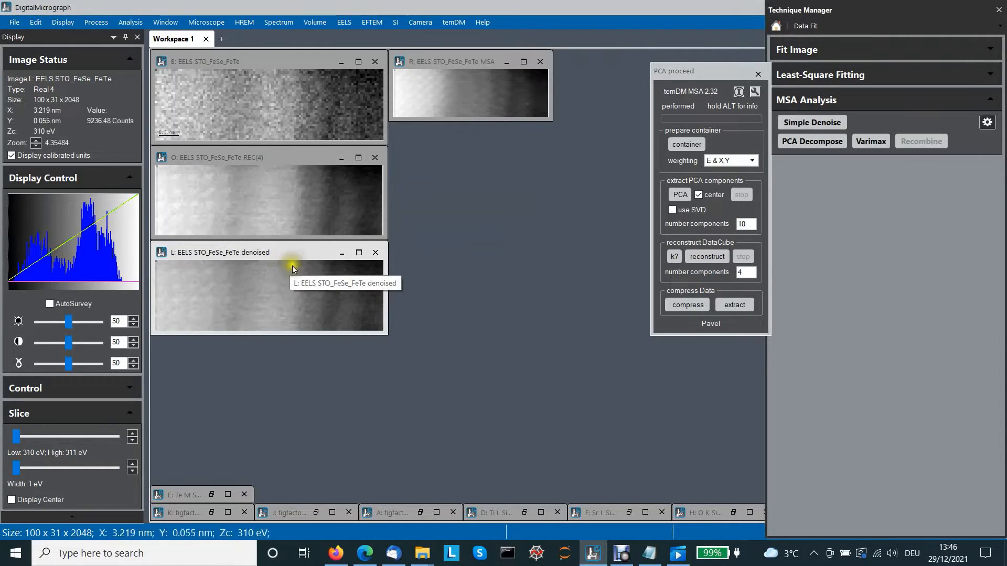
pyautogui.click(271, 191)
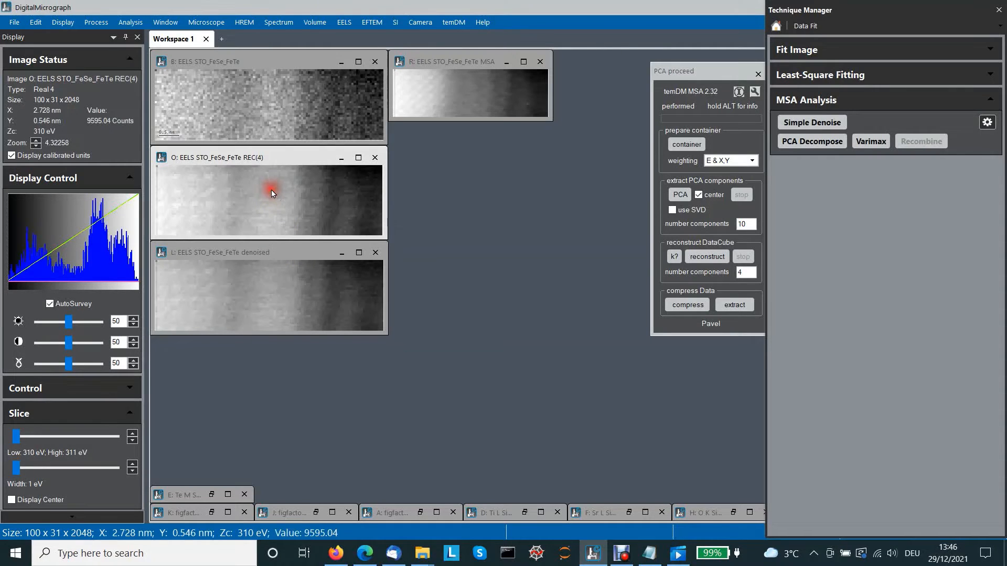
pyautogui.click(259, 291)
pyautogui.click(453, 22)
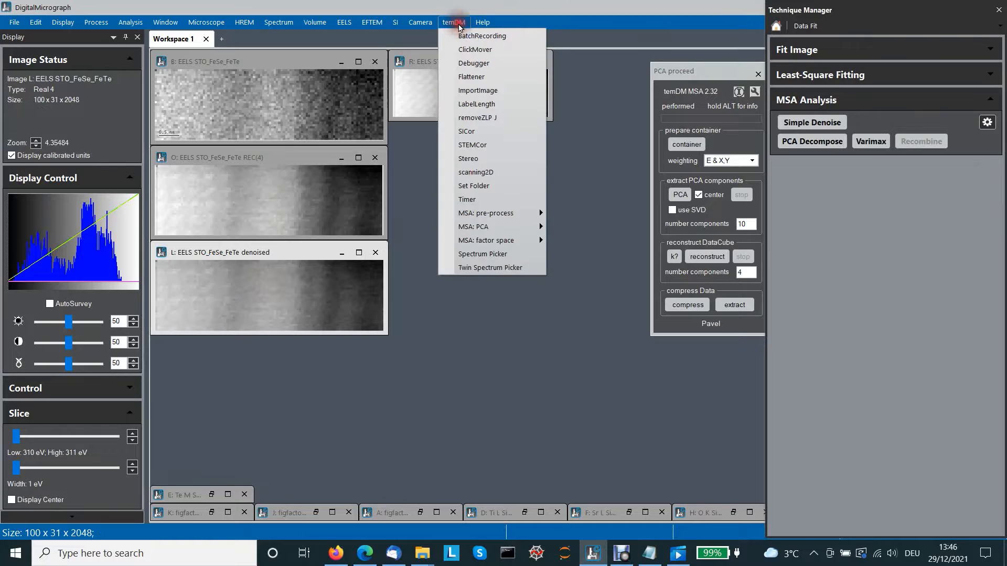
pyautogui.click(490, 269)
pyautogui.moveTo(344, 206); pyautogui.dragTo(291, 257)
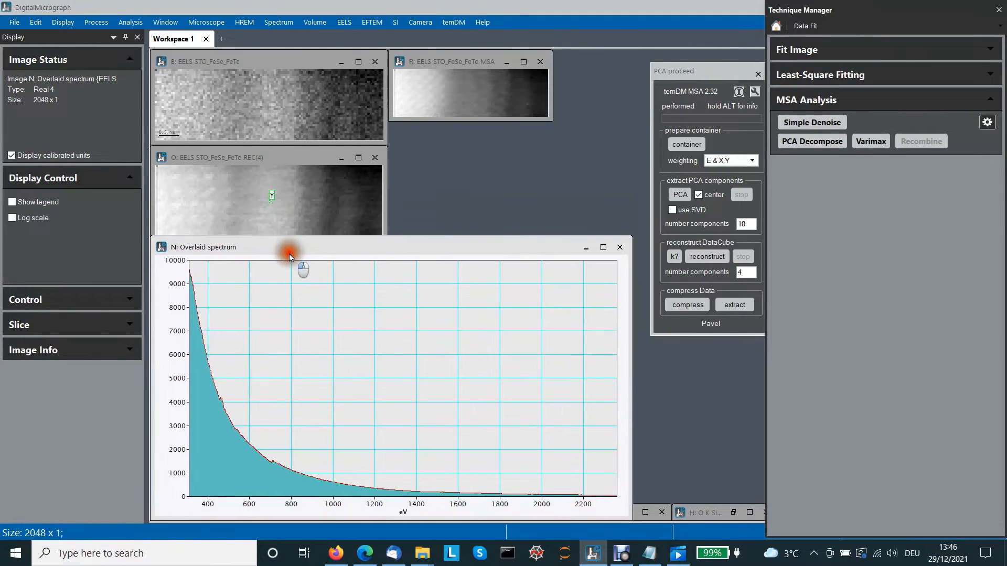
# - Compare the spectra near the left edge with a rescaled intensity axis, then close the plot and the Technique Manager
pyautogui.moveTo(271, 195); pyautogui.dragTo(187, 197)
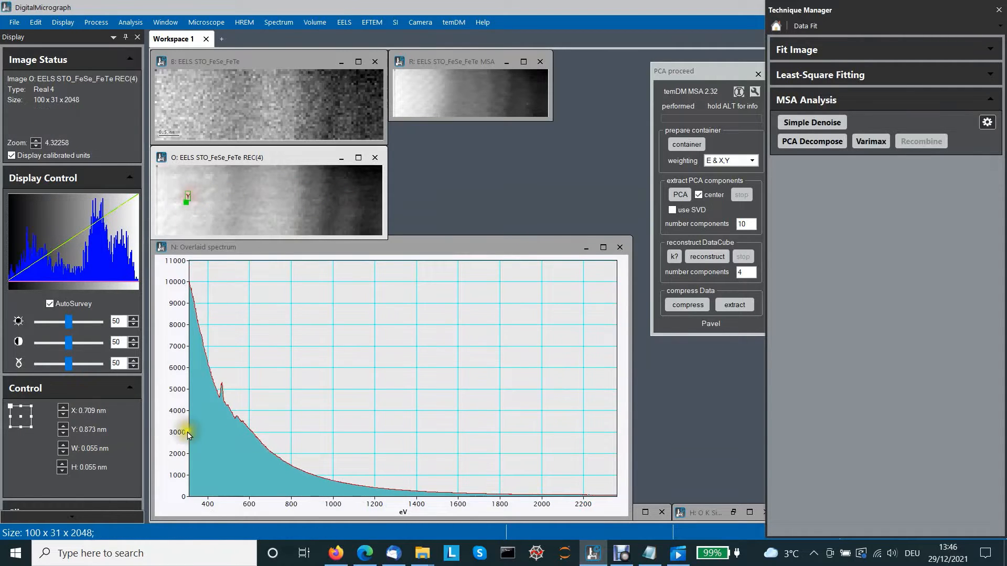
pyautogui.moveTo(177, 486); pyautogui.dragTo(180, 292)
pyautogui.moveTo(157, 495); pyautogui.dragTo(180, 427)
pyautogui.click(203, 197)
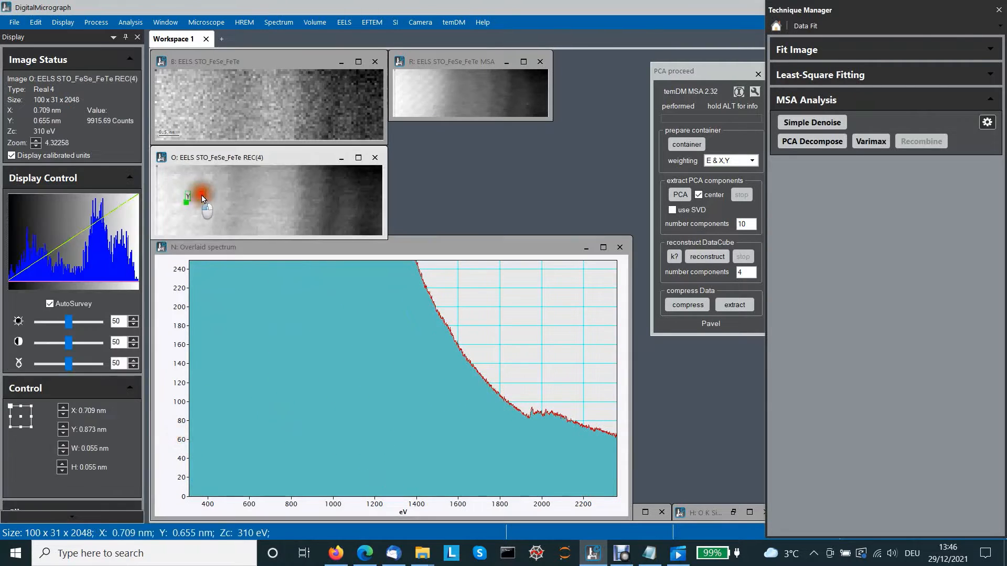
pyautogui.moveTo(203, 198)
pyautogui.mouseDown()
pyautogui.moveTo(335, 202)
pyautogui.moveTo(318, 189)
pyautogui.moveTo(175, 184)
pyautogui.moveTo(168, 202)
pyautogui.mouseUp()
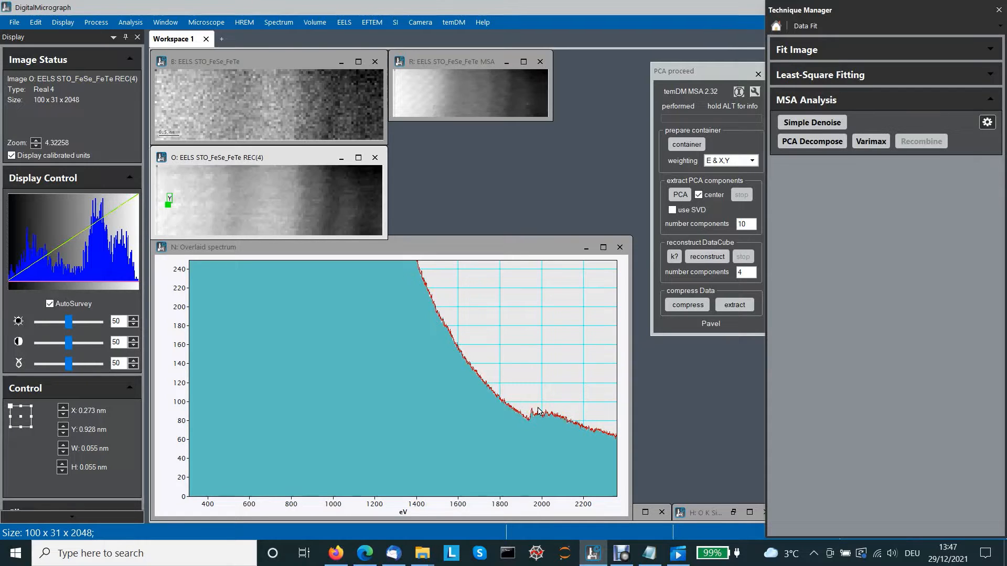
pyautogui.click(619, 248)
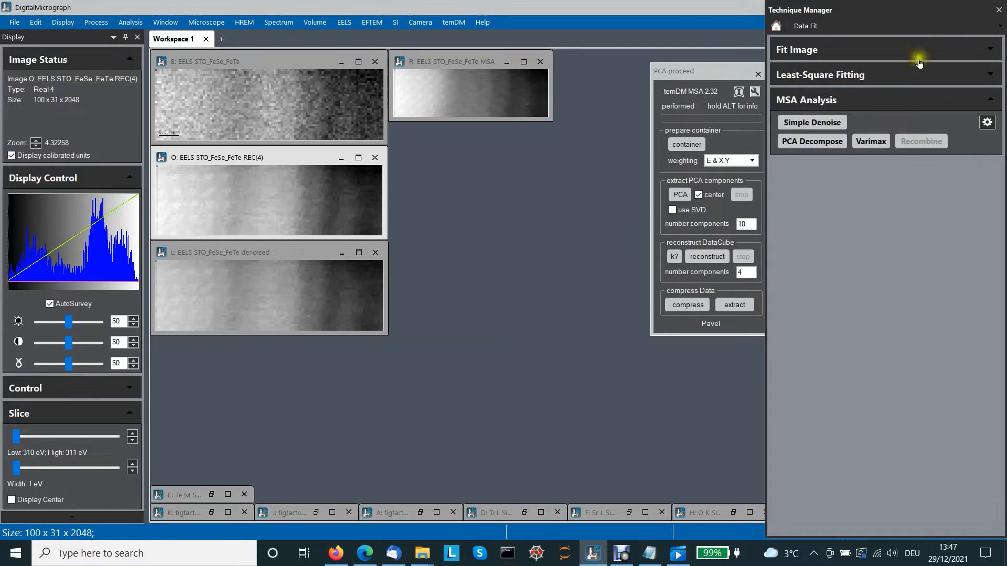
pyautogui.click(997, 12)
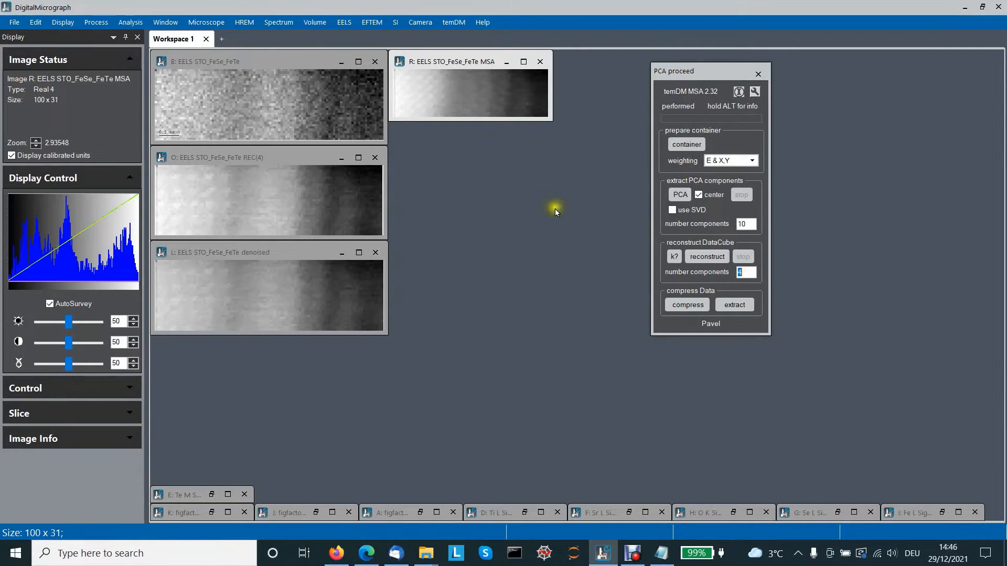
# - Open MSA PCA View Results, plot component 1 against component 2, and enlarge the scatter plot at the upper left
pyautogui.click(455, 22)
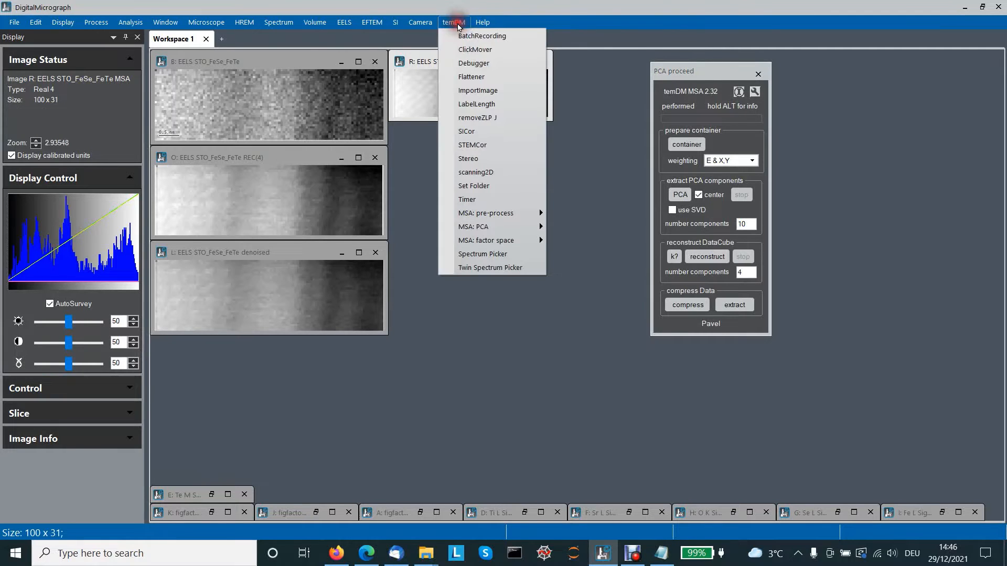
pyautogui.moveTo(479, 227)
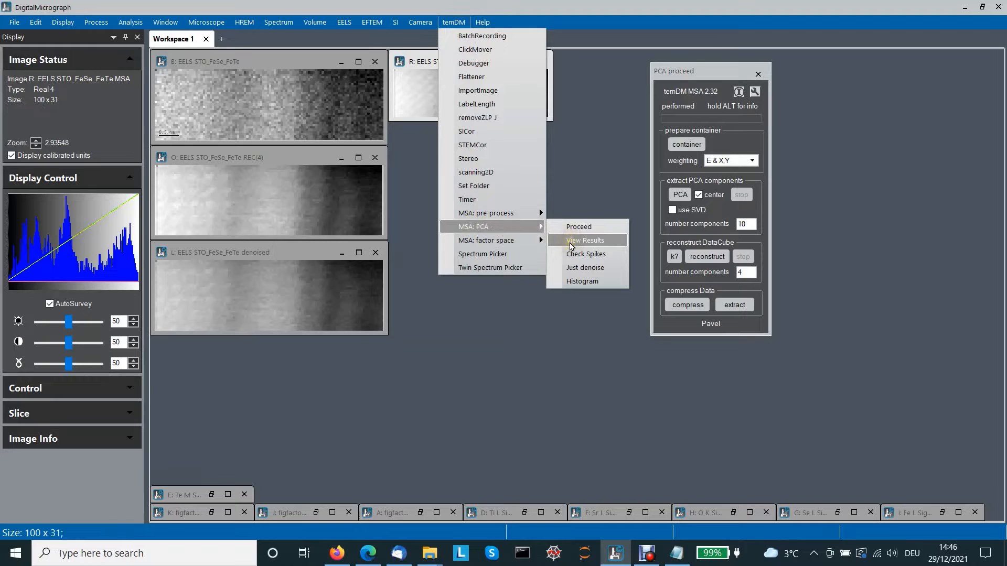
pyautogui.click(570, 242)
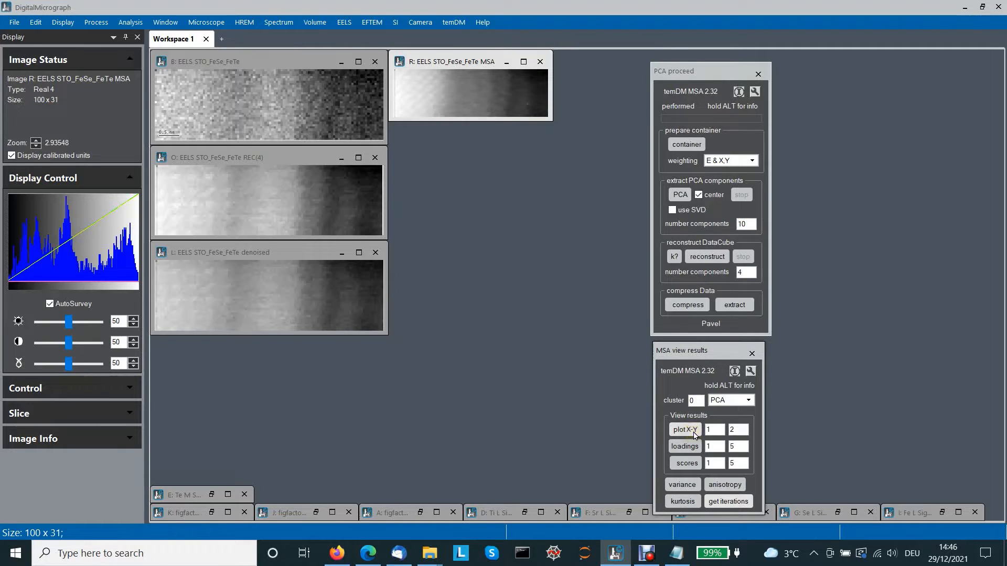
pyautogui.click(709, 433)
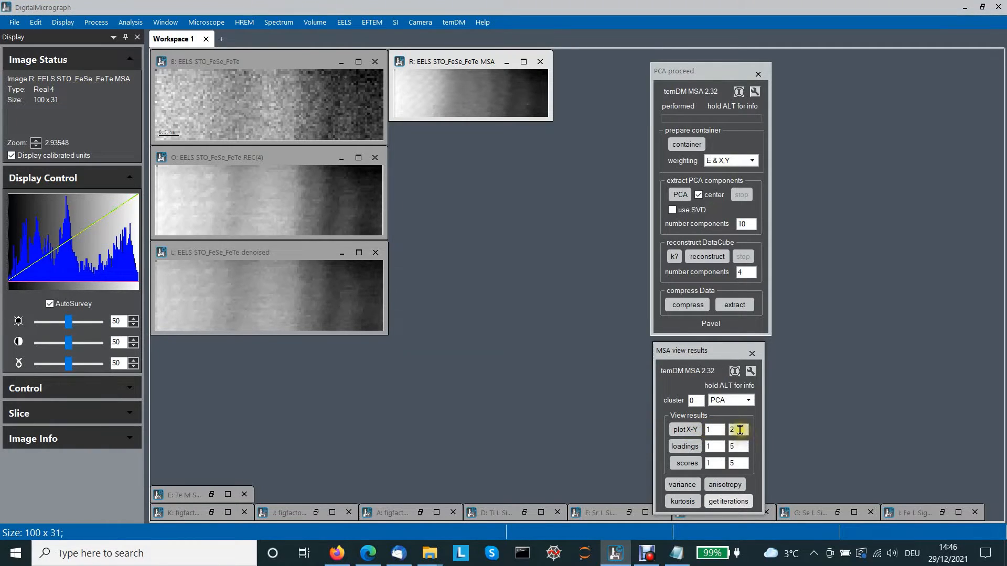
pyautogui.click(685, 429)
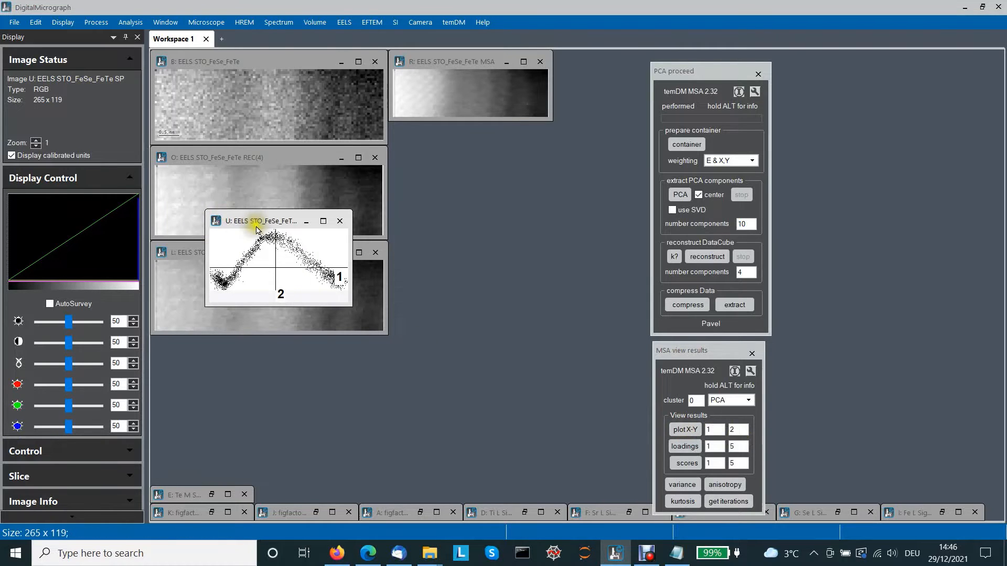
pyautogui.moveTo(256, 228); pyautogui.dragTo(202, 67)
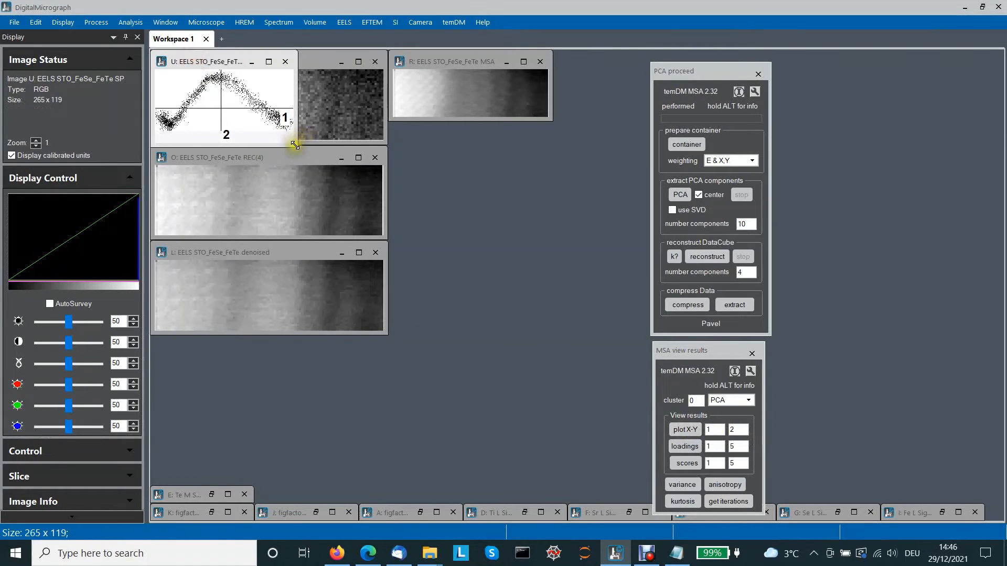
pyautogui.moveTo(295, 145); pyautogui.dragTo(477, 274)
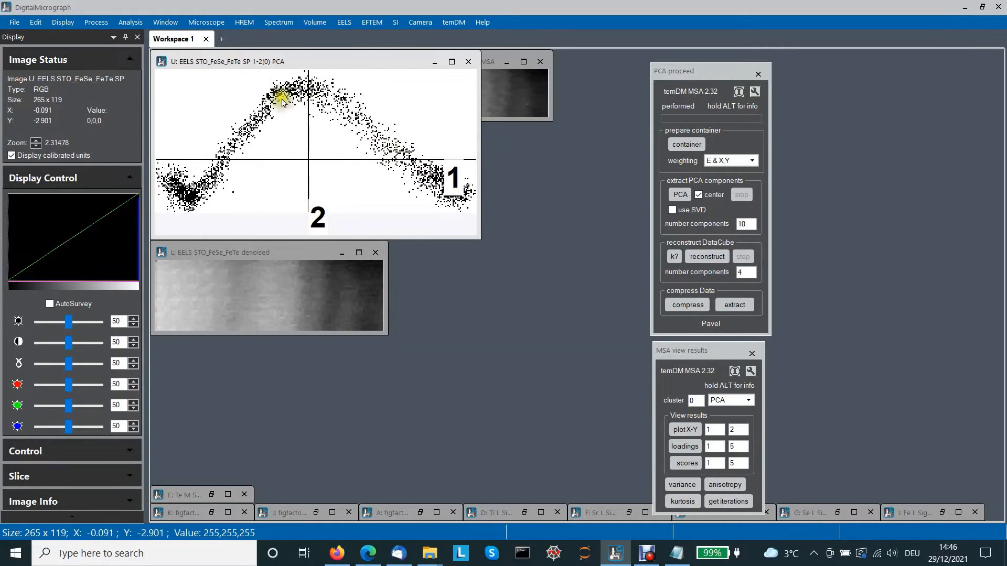
# - Draw a rectangular selection on the component 1–2 scatter plot, open the Spectrum Picker, and place its spectrum below the plot
pyautogui.moveTo(452, 180); pyautogui.dragTo(458, 144)
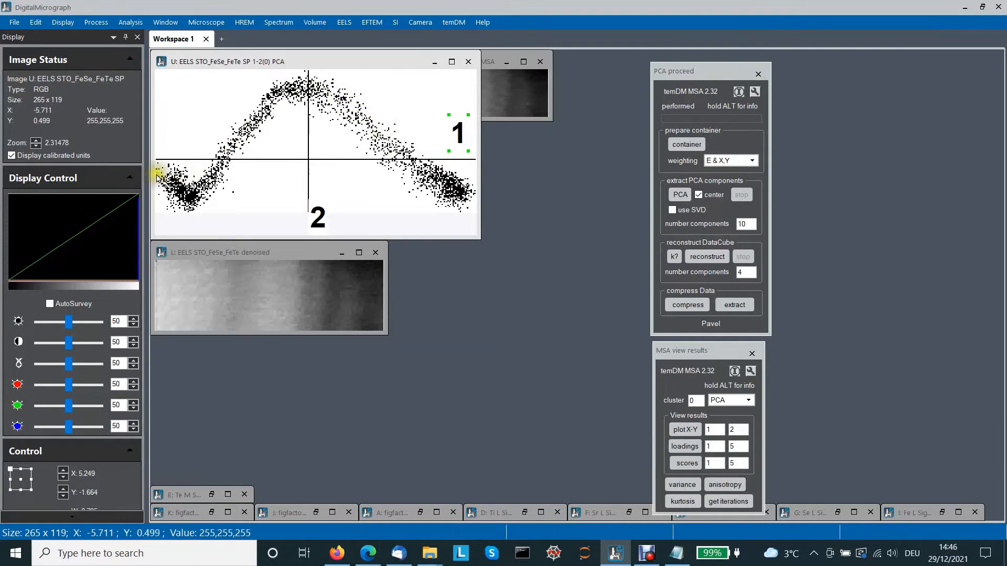
pyautogui.click(451, 23)
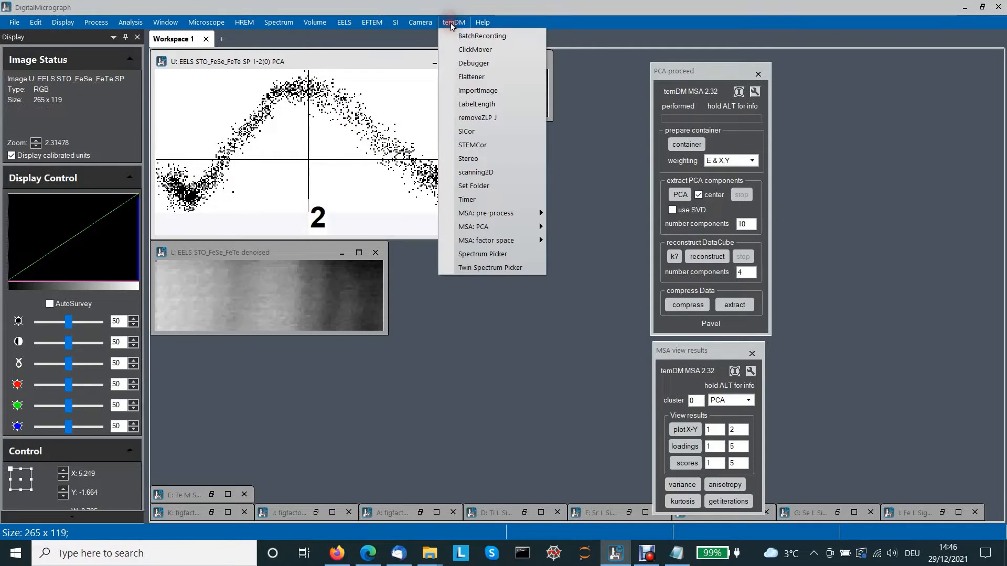
pyautogui.click(483, 255)
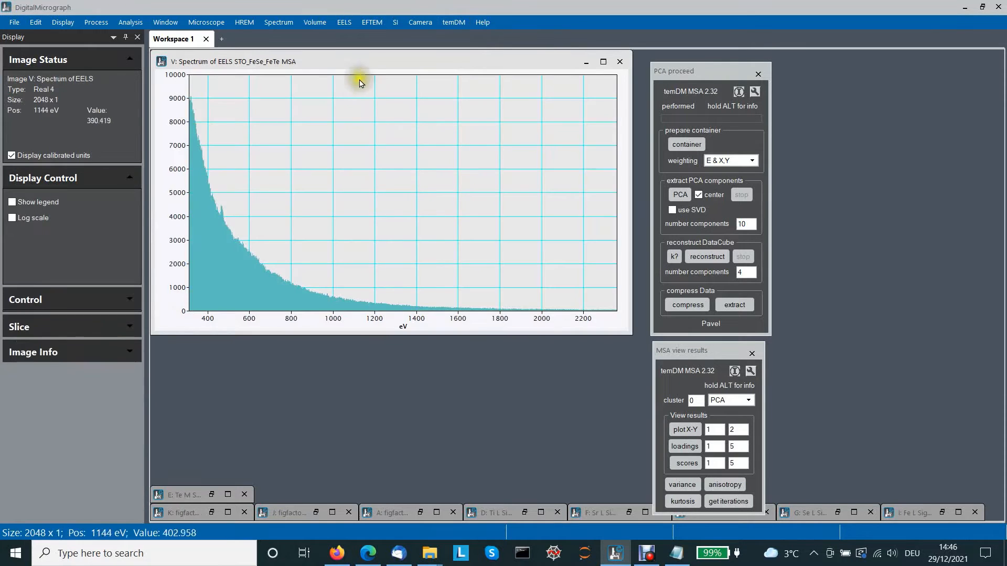
pyautogui.moveTo(355, 86); pyautogui.dragTo(341, 281)
pyautogui.moveTo(240, 240); pyautogui.dragTo(510, 145)
pyautogui.moveTo(352, 283); pyautogui.dragTo(360, 245)
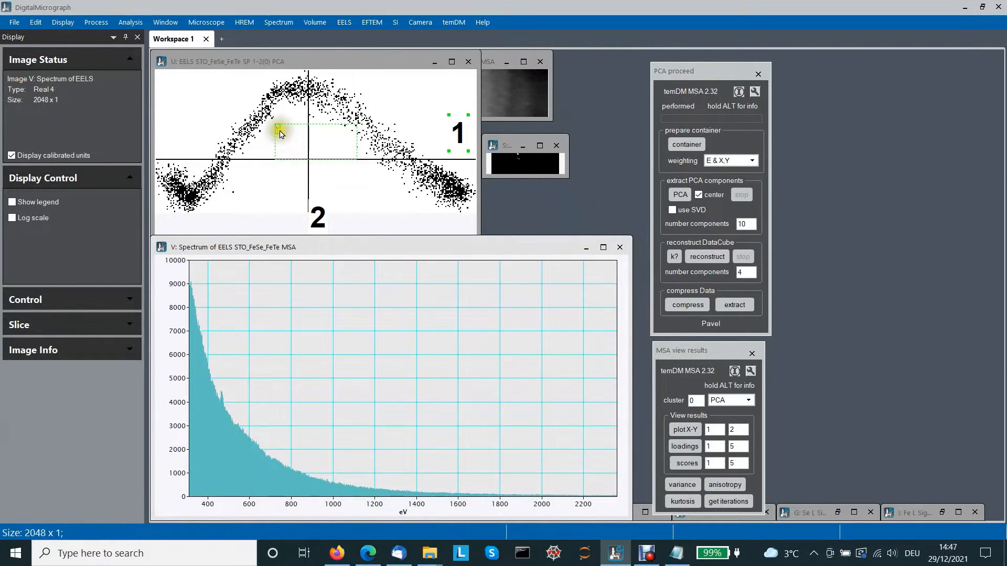
# - Move the scatter-plot selection onto the right-hand branch and enlarge the current mask window beside the plot
pyautogui.moveTo(280, 133); pyautogui.dragTo(411, 221)
pyautogui.moveTo(413, 162); pyautogui.dragTo(411, 157)
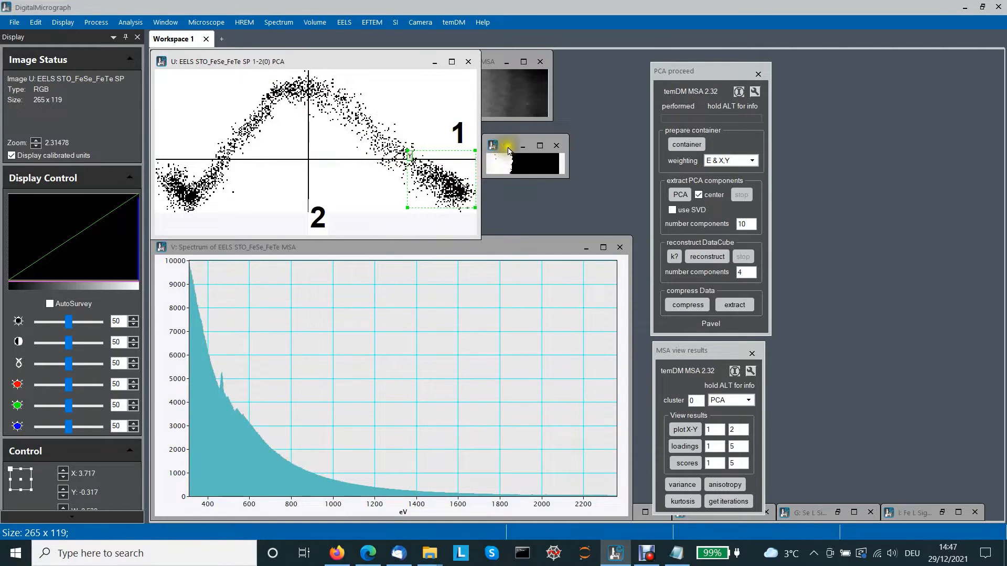
pyautogui.moveTo(508, 151); pyautogui.dragTo(507, 139)
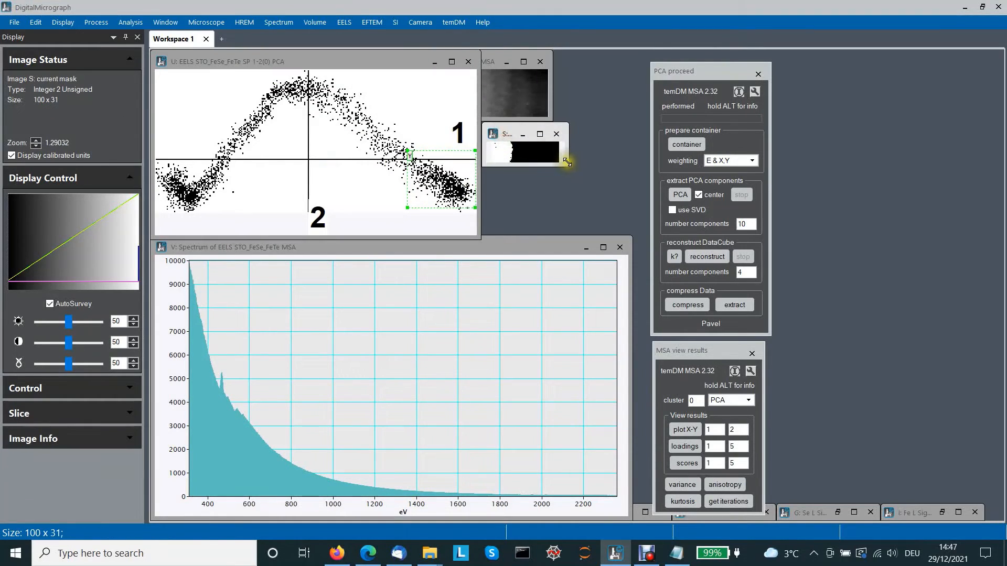
pyautogui.moveTo(567, 162); pyautogui.dragTo(652, 220)
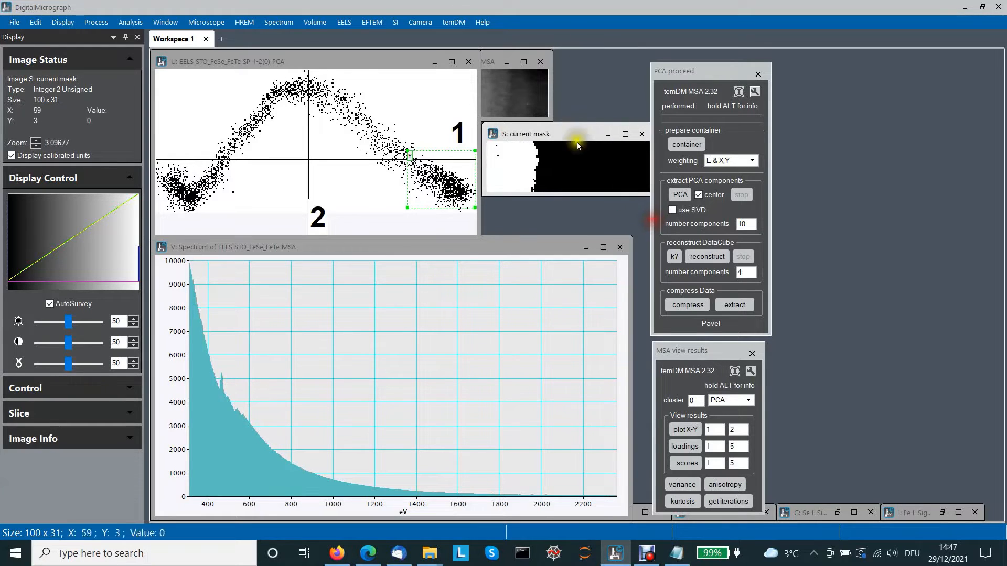
pyautogui.click(523, 96)
pyautogui.click(558, 132)
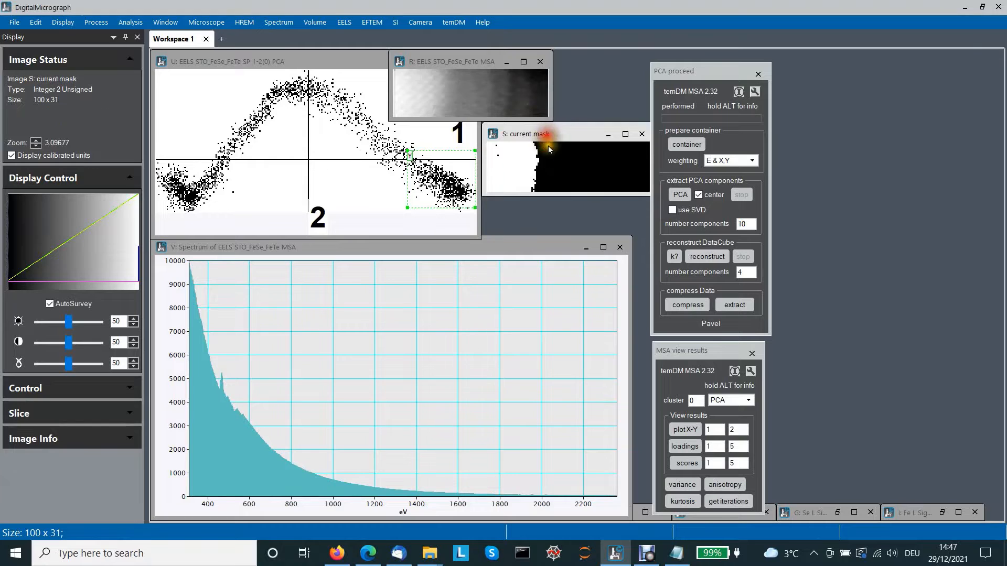
# - Move the selection over the peak and the left-hand cluster of the scatter plot to compare their spectra and masks
pyautogui.moveTo(408, 150); pyautogui.dragTo(412, 143)
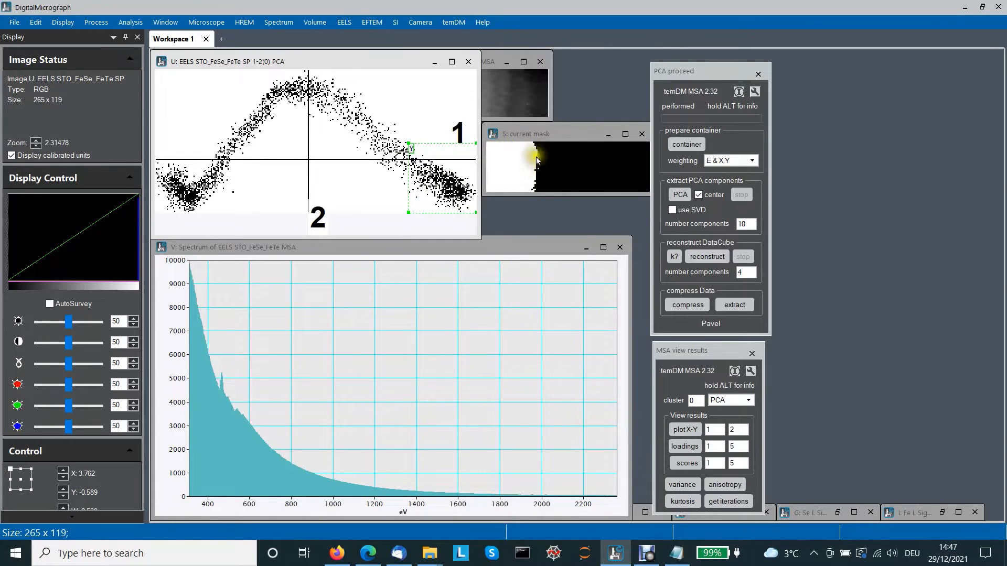
pyautogui.moveTo(411, 152); pyautogui.dragTo(412, 151)
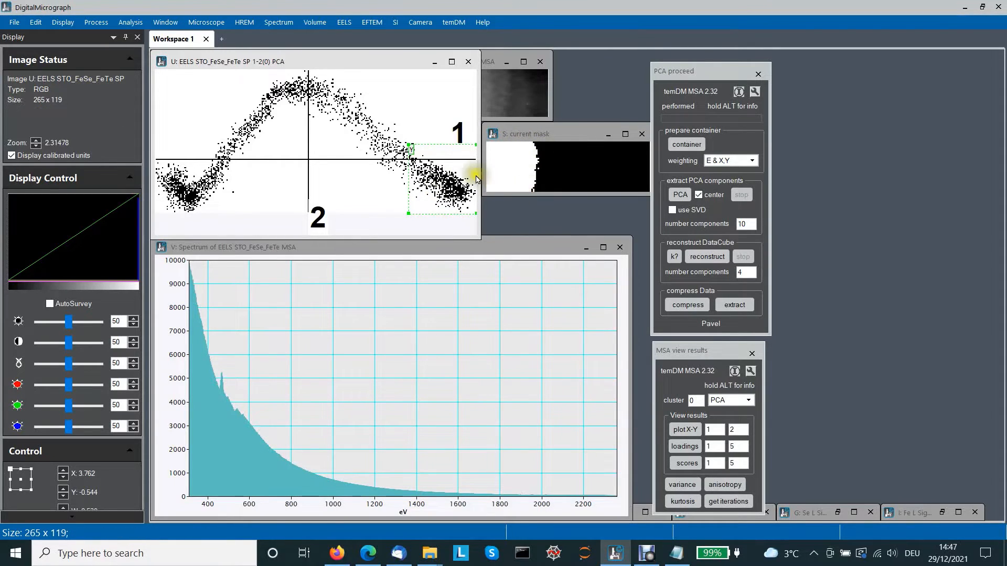
pyautogui.moveTo(407, 151); pyautogui.dragTo(277, 77)
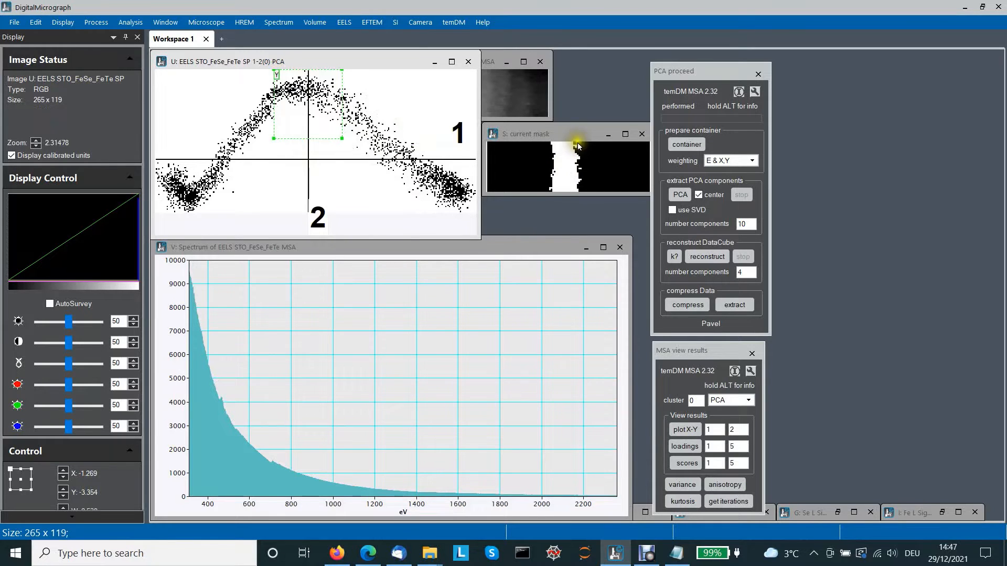
pyautogui.moveTo(273, 92); pyautogui.dragTo(157, 162)
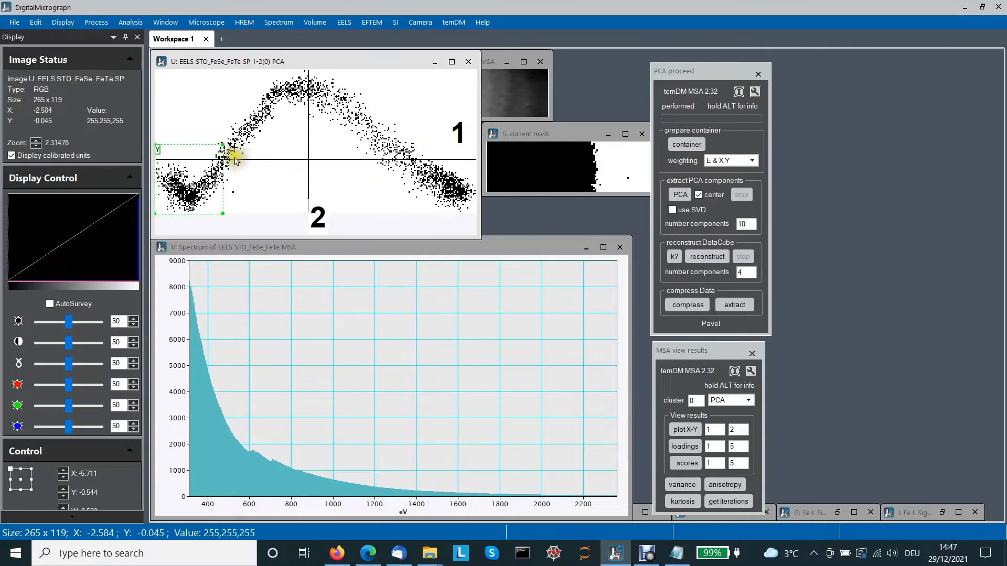
pyautogui.moveTo(223, 148); pyautogui.dragTo(215, 160)
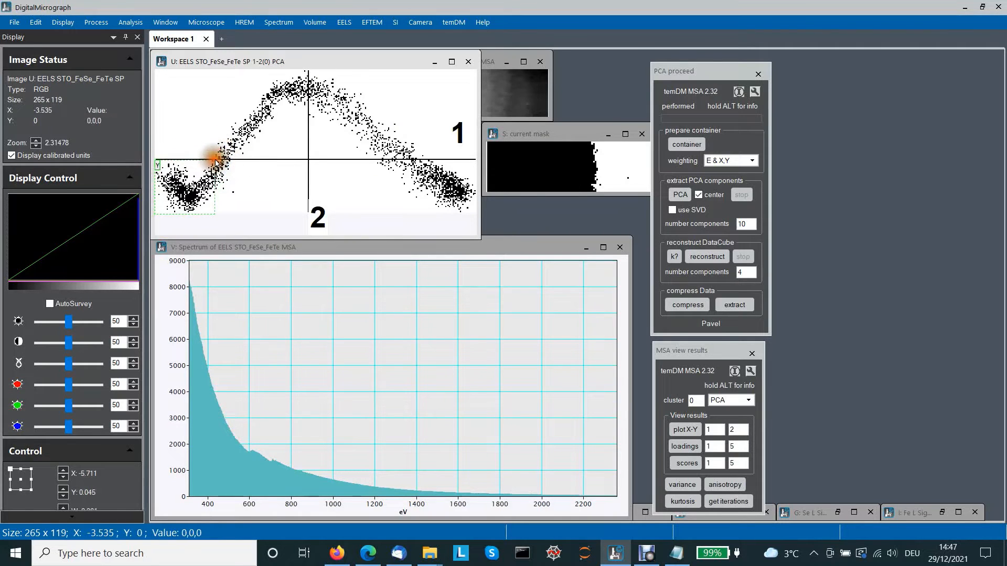
# - Close the current mask and the picked spectrum windows without saving changes
pyautogui.moveTo(575, 135); pyautogui.dragTo(480, 92)
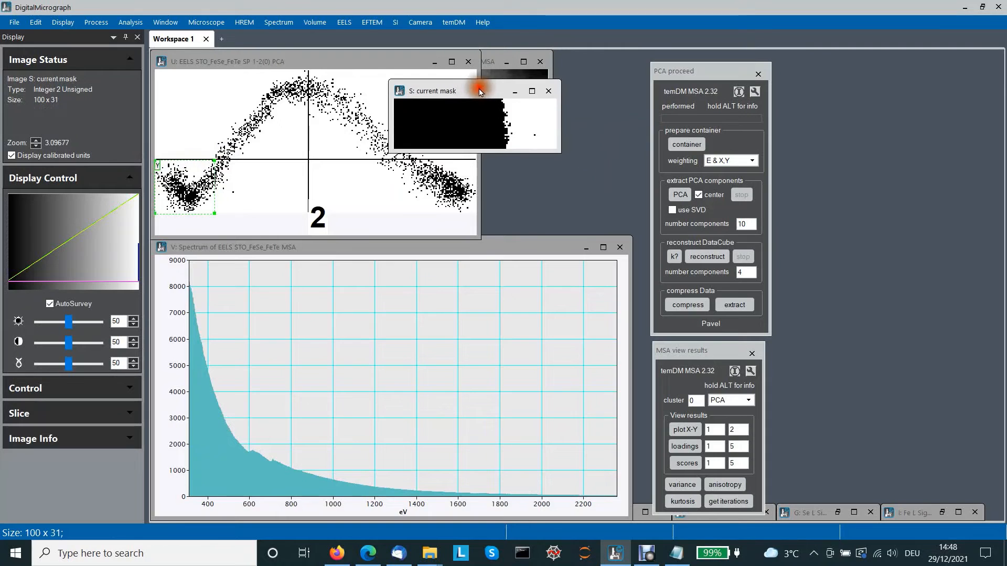
pyautogui.click(548, 92)
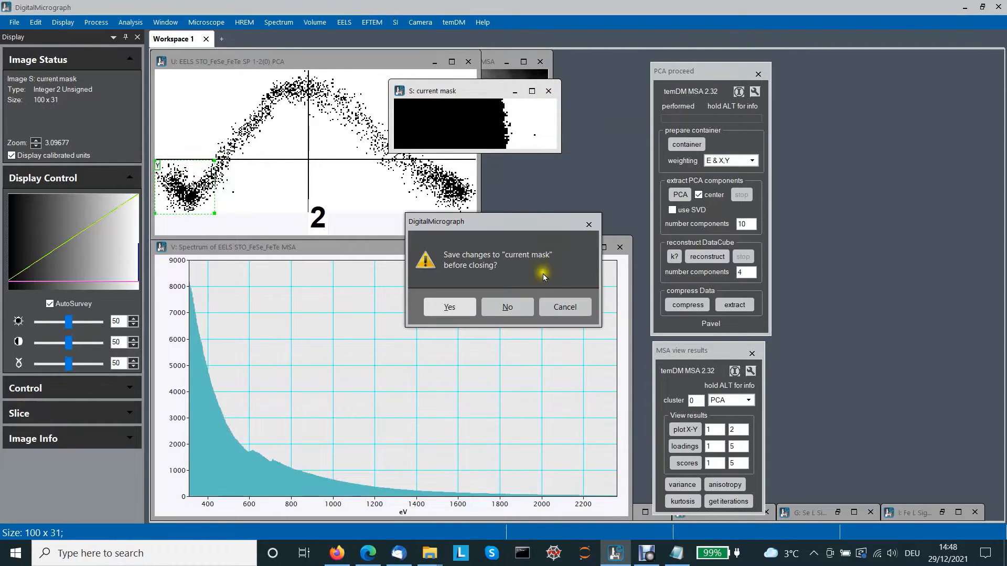
pyautogui.click(519, 306)
pyautogui.click(620, 247)
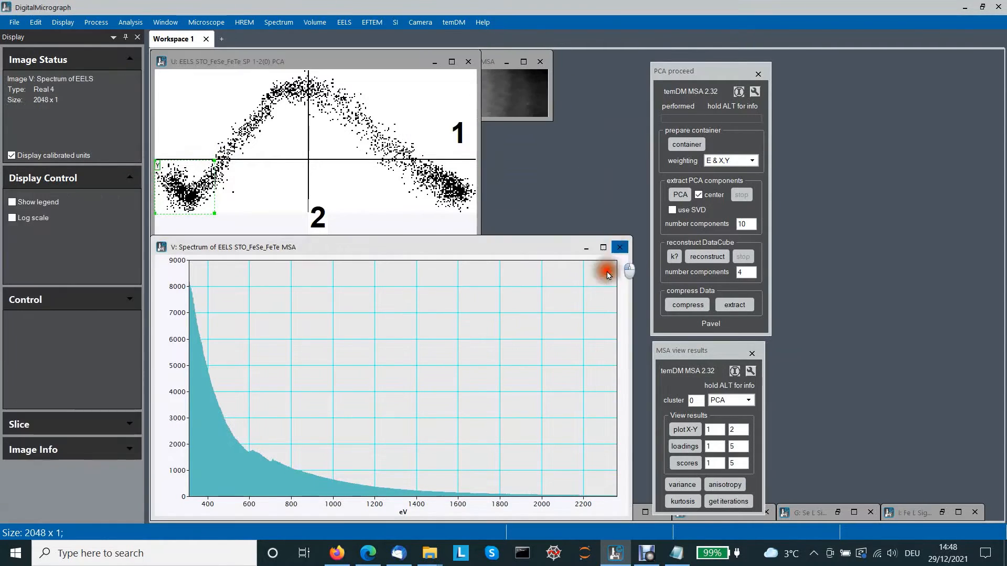
pyautogui.click(504, 308)
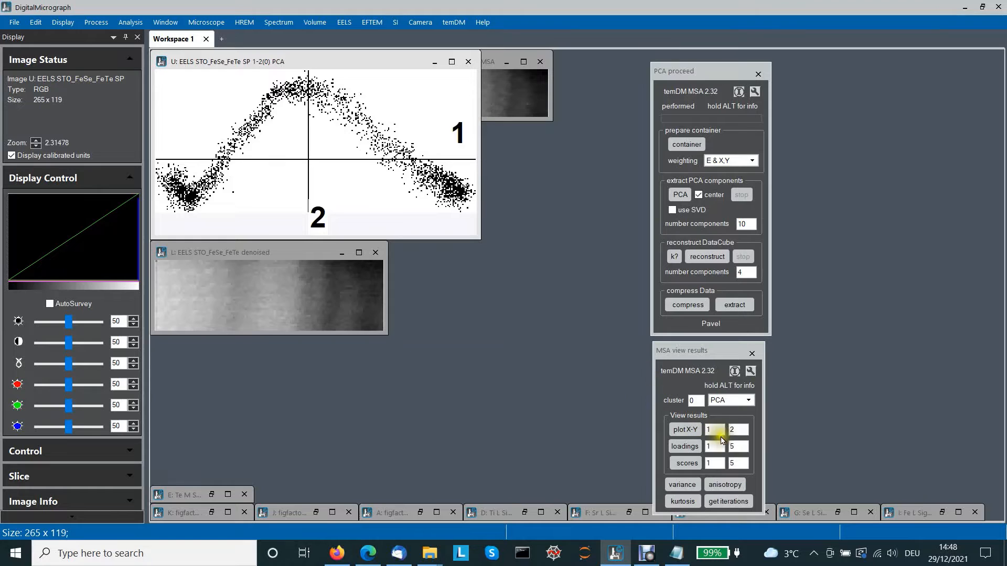
# - Plot component 3 against component 2 in MSA view results and place the enlarged scatter plot beside the 1–2 plot
pyautogui.click(705, 430)
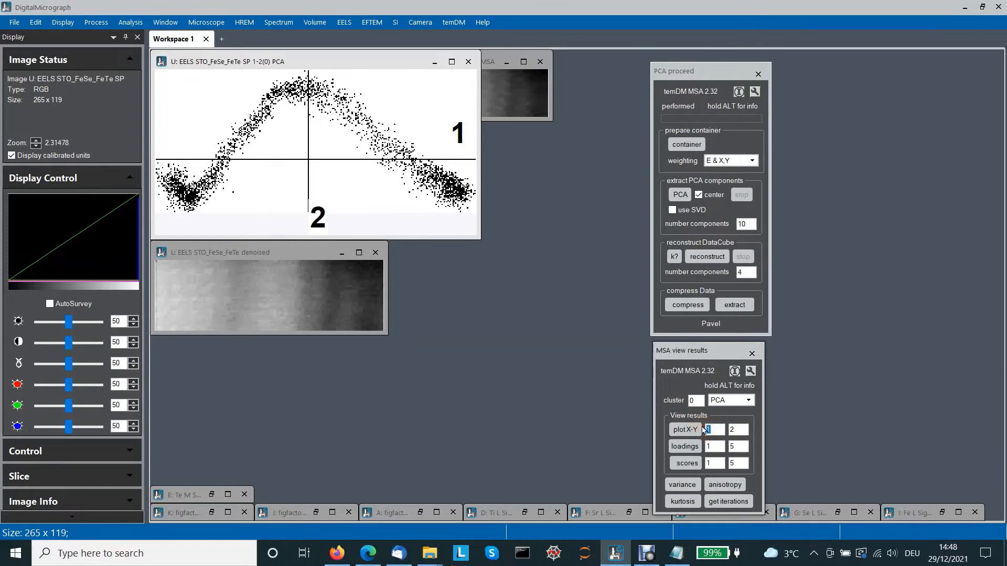
pyautogui.click(524, 100)
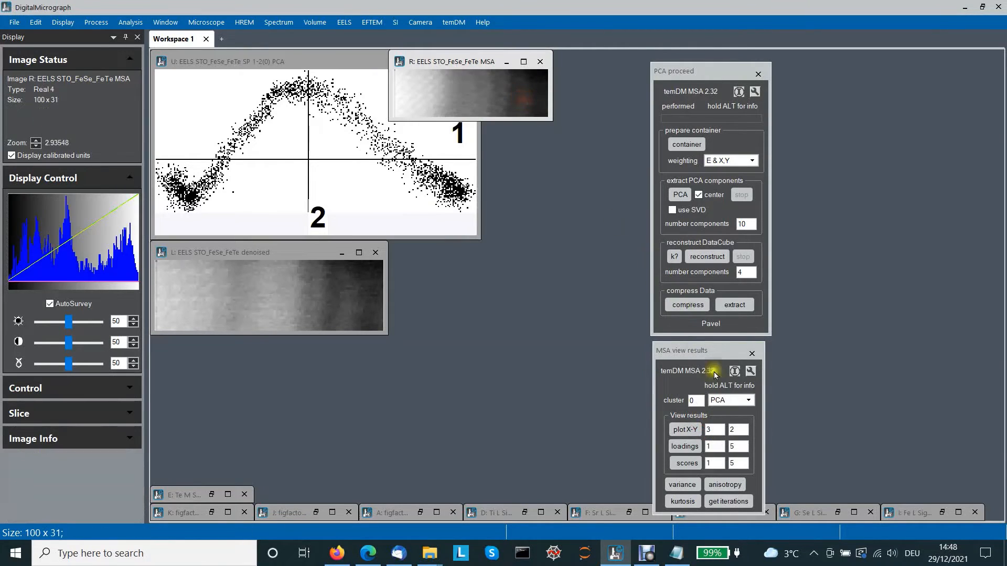
pyautogui.click(685, 430)
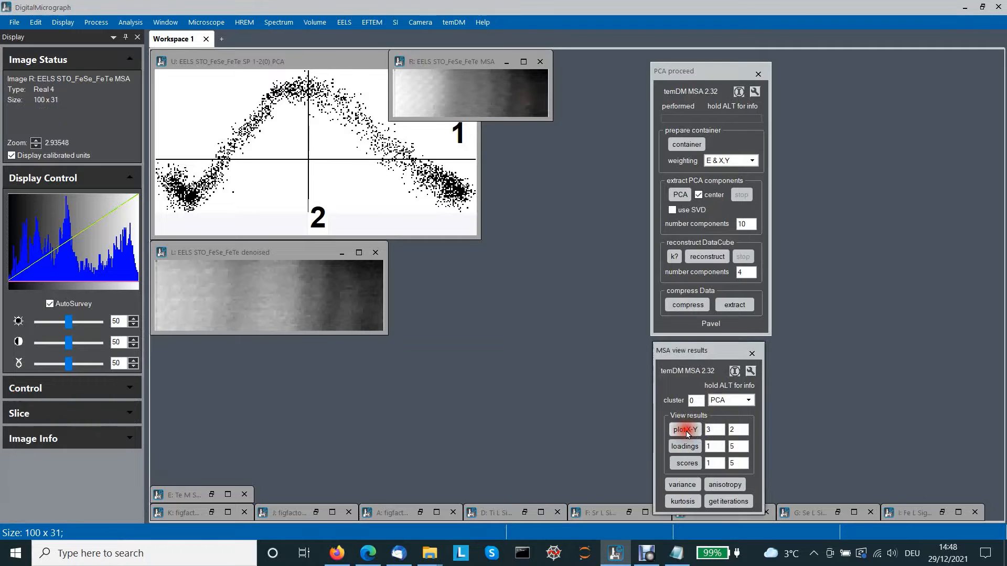
pyautogui.moveTo(204, 74); pyautogui.dragTo(513, 59)
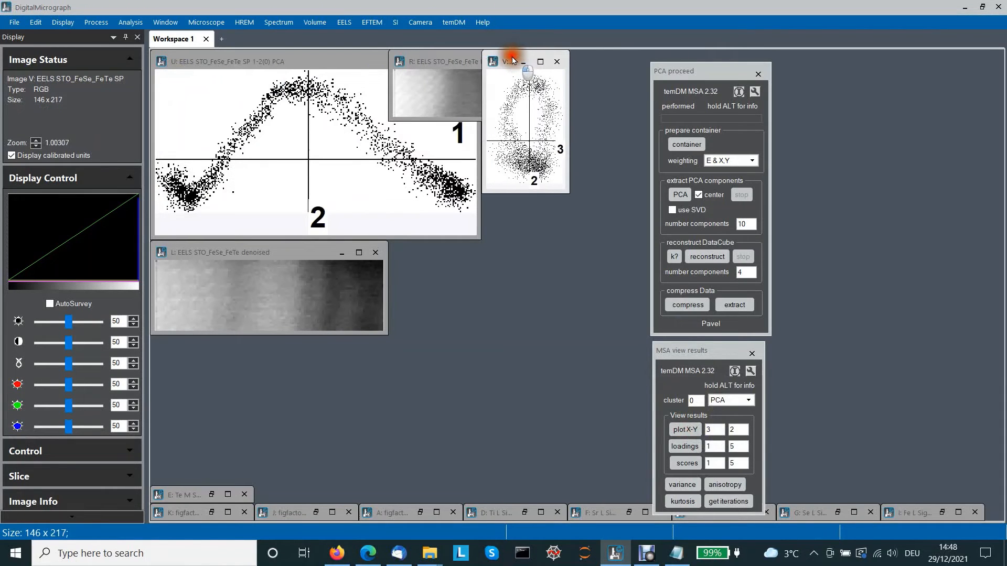
pyautogui.moveTo(569, 193); pyautogui.dragTo(623, 247)
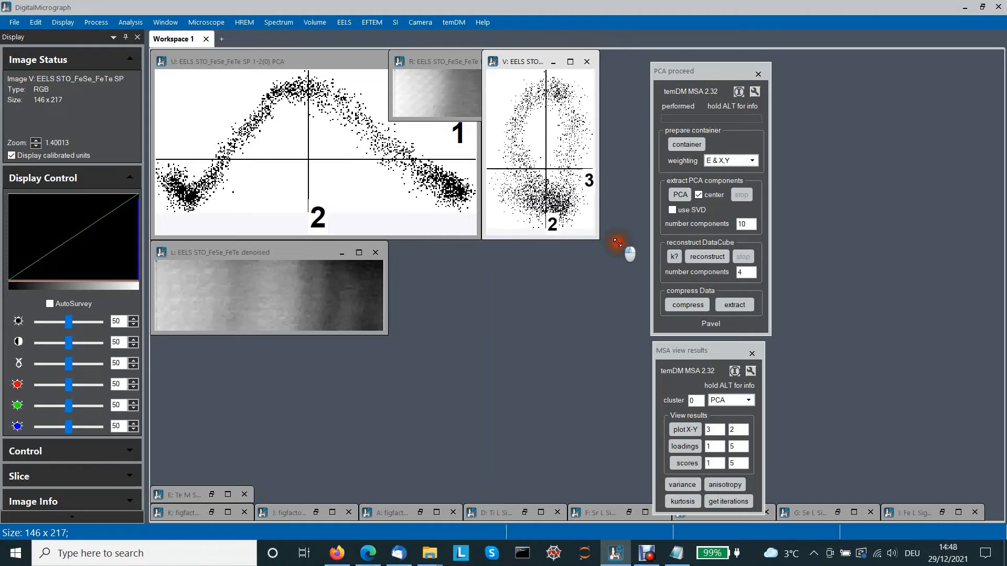
# - Plot component 3 against component 4, then move and enlarge the new scatter plot
pyautogui.click(454, 97)
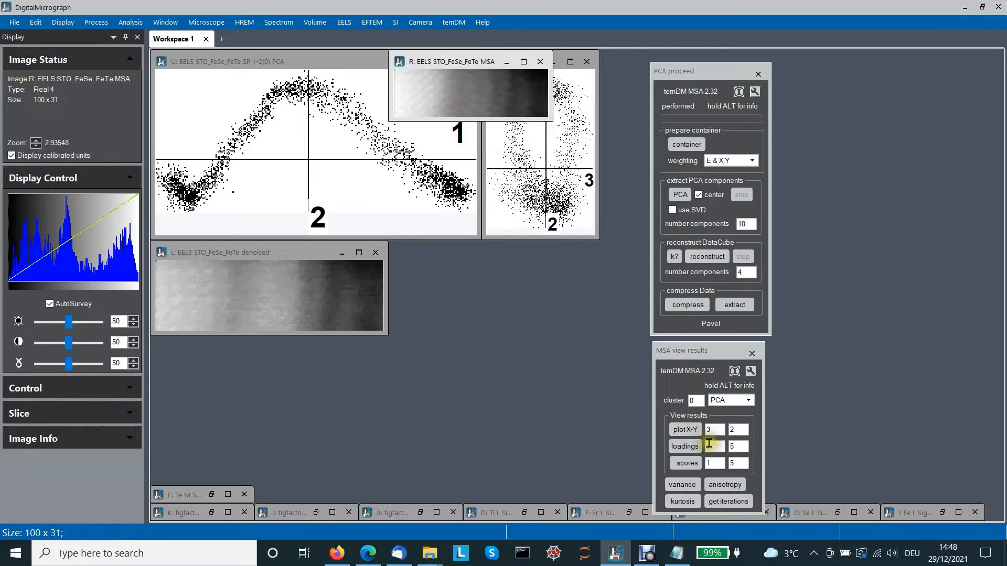
pyautogui.click(728, 430)
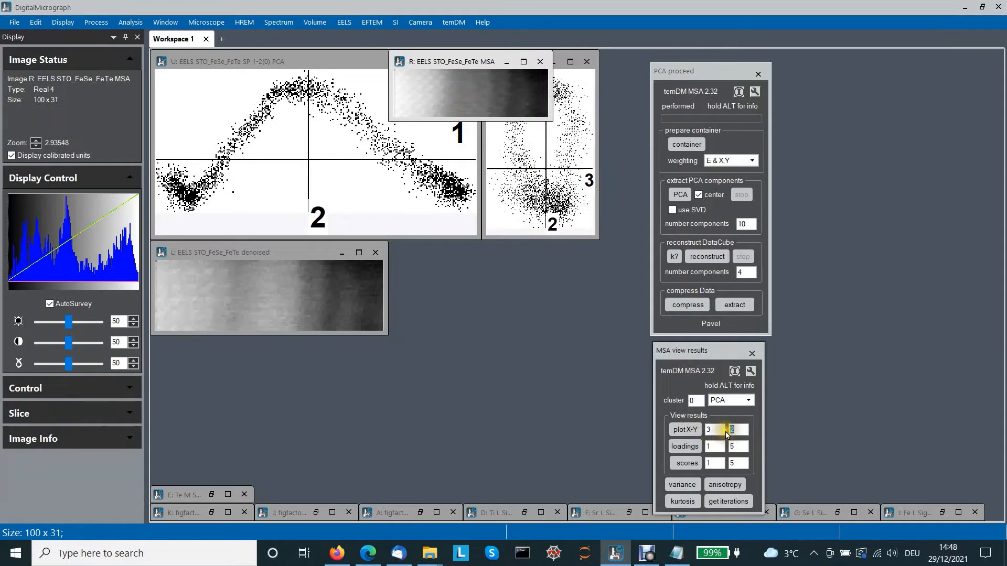
pyautogui.write('4')
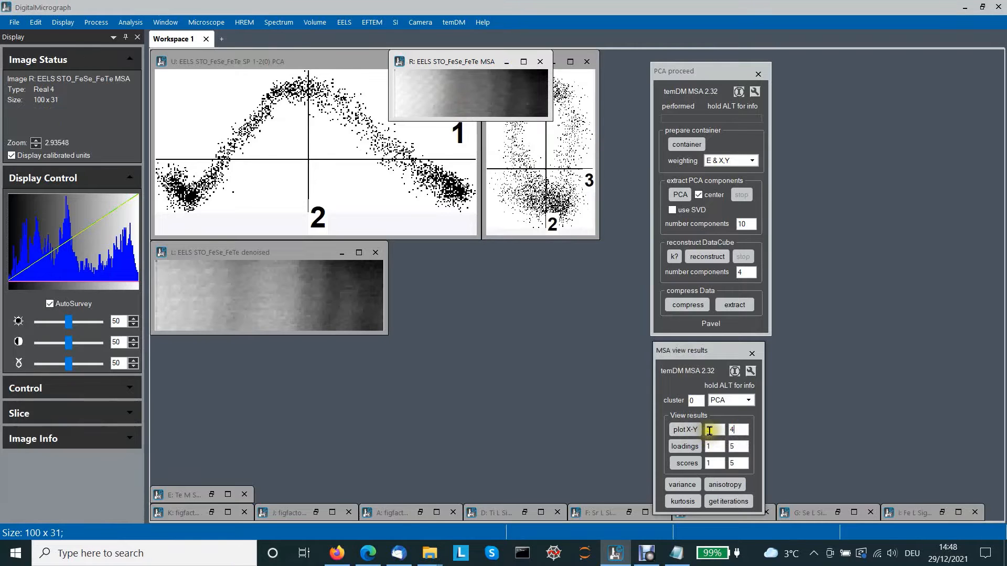
pyautogui.click(685, 430)
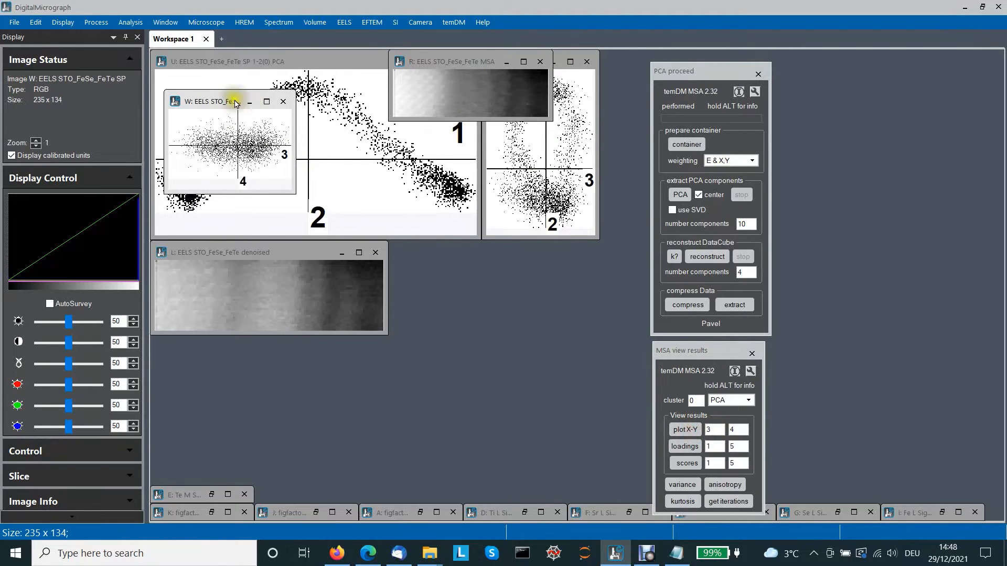
pyautogui.moveTo(233, 99); pyautogui.dragTo(447, 265)
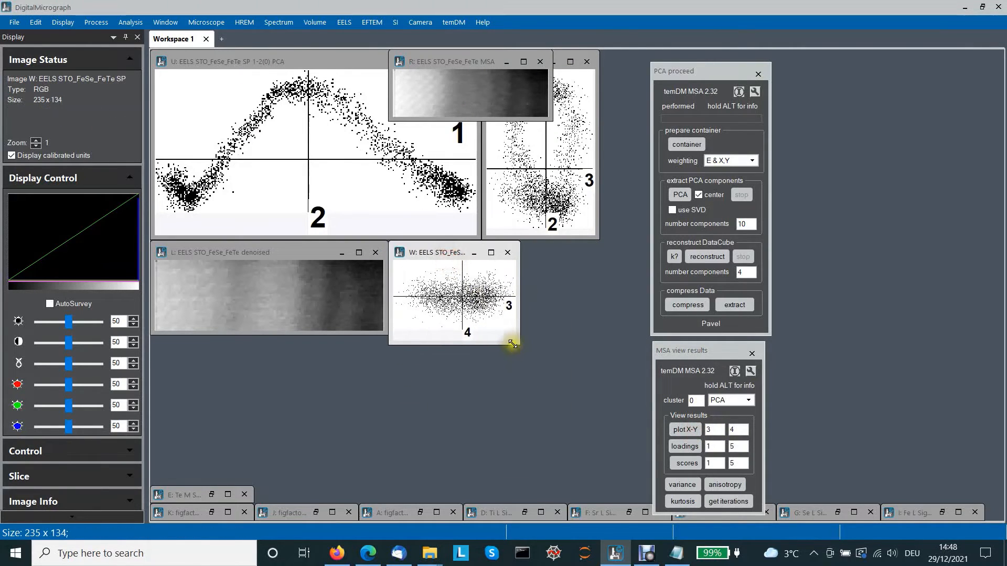
pyautogui.moveTo(517, 341); pyautogui.dragTo(643, 422)
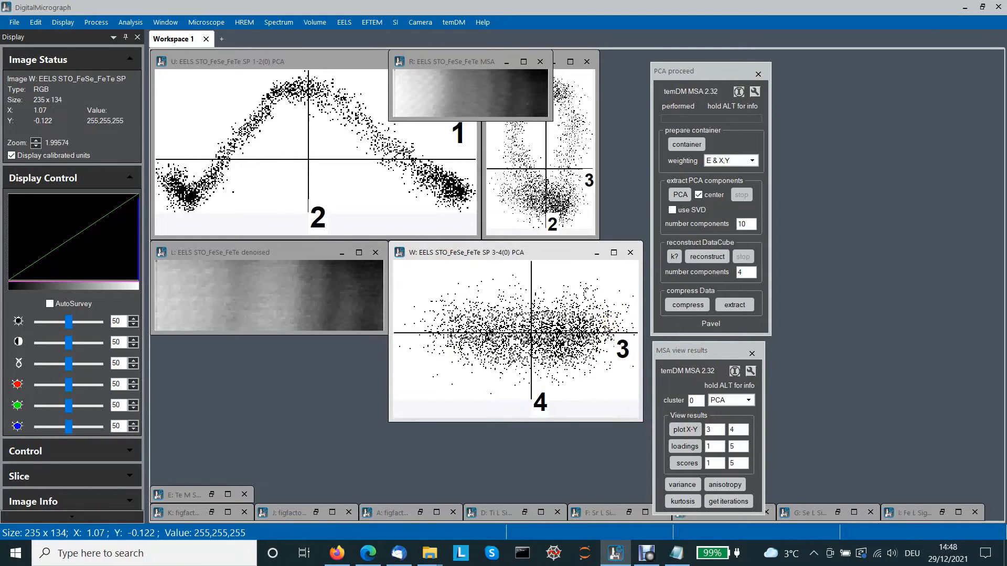
# - Close the component 3–4 scatter plot without saving and close the MSA image window
pyautogui.click(630, 253)
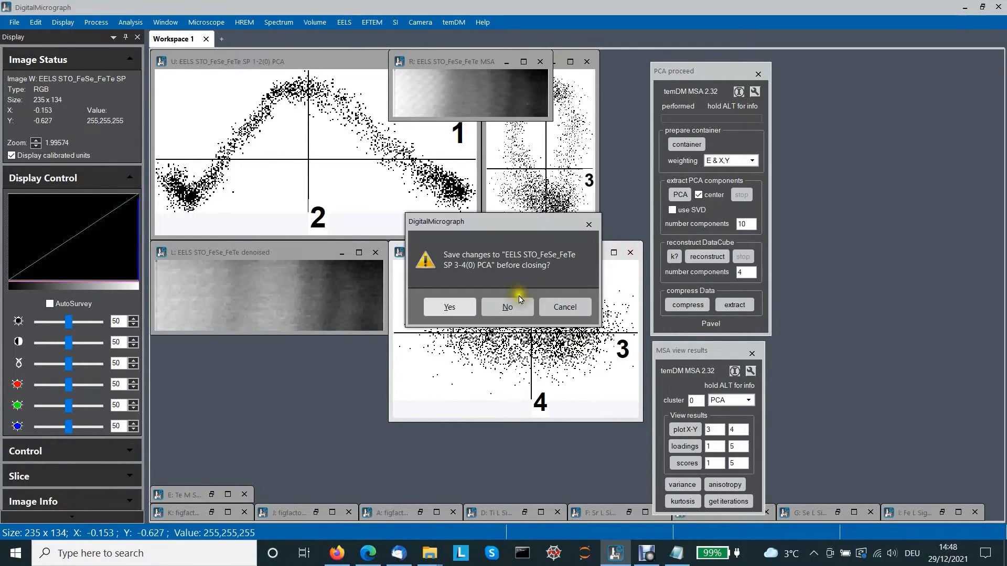
pyautogui.click(507, 308)
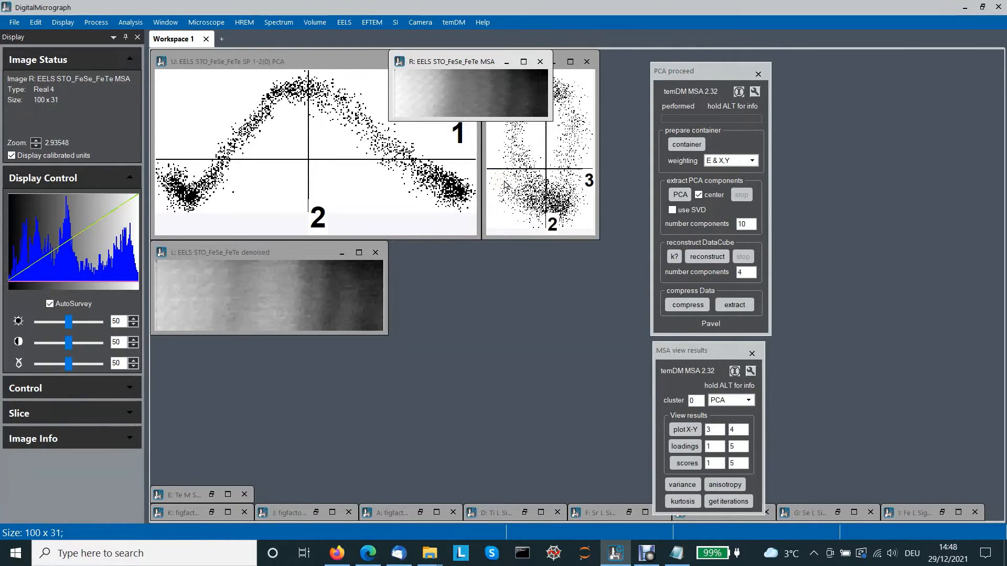
pyautogui.click(435, 195)
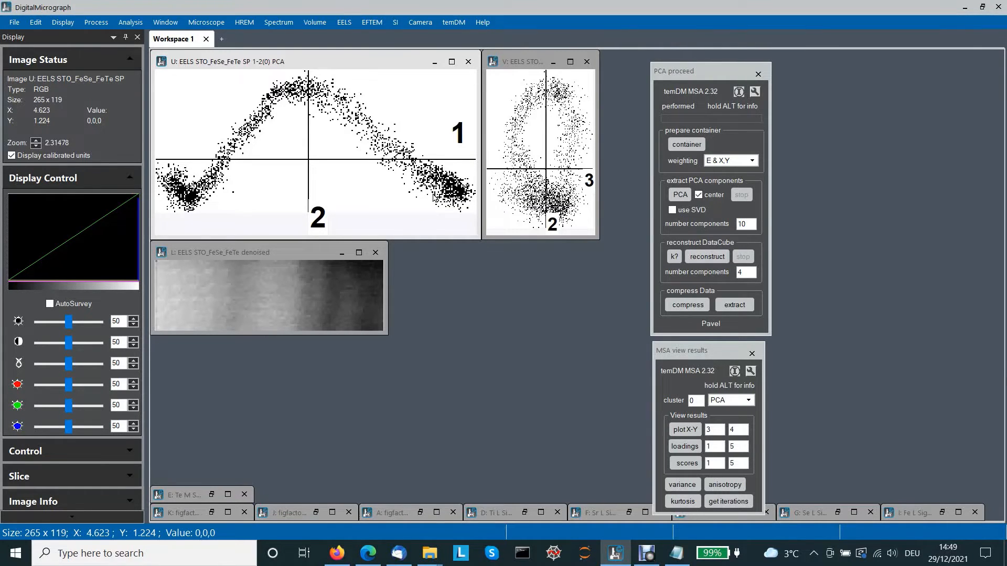
pyautogui.click(434, 190)
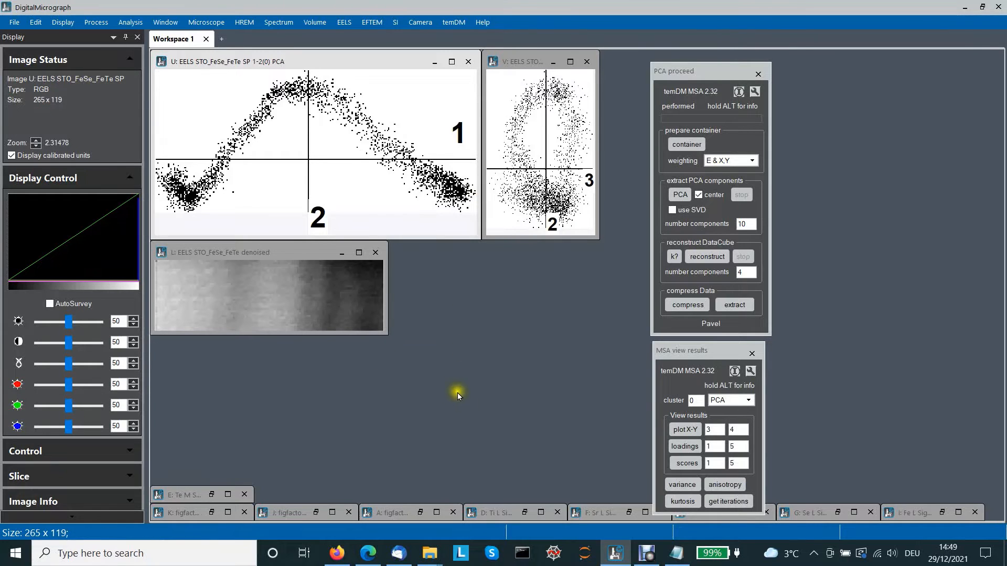
# - Restore the minimized figfactorSpace 1, 2 and 3 illustrations next to the scatter plots
pyautogui.click(212, 513)
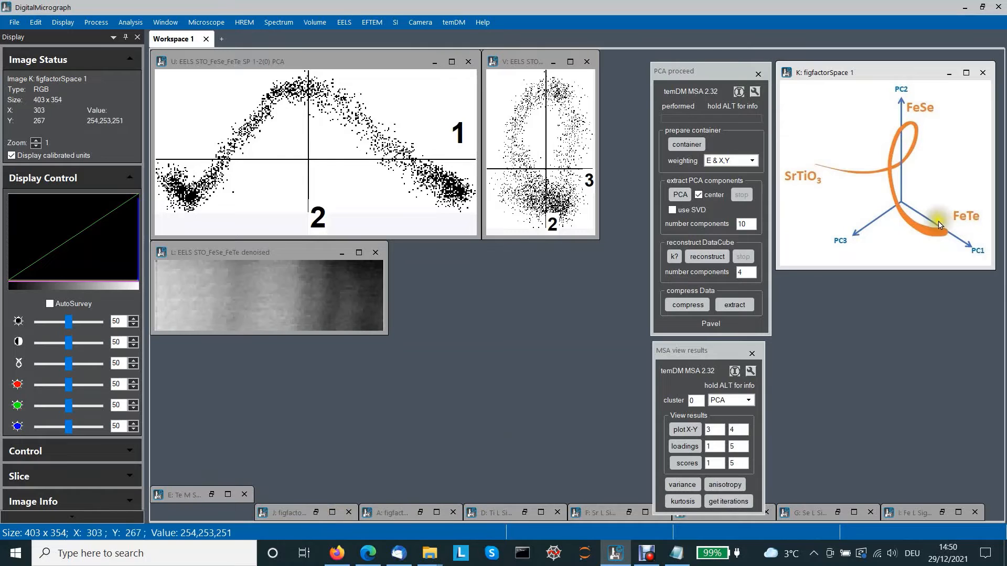
pyautogui.click(315, 512)
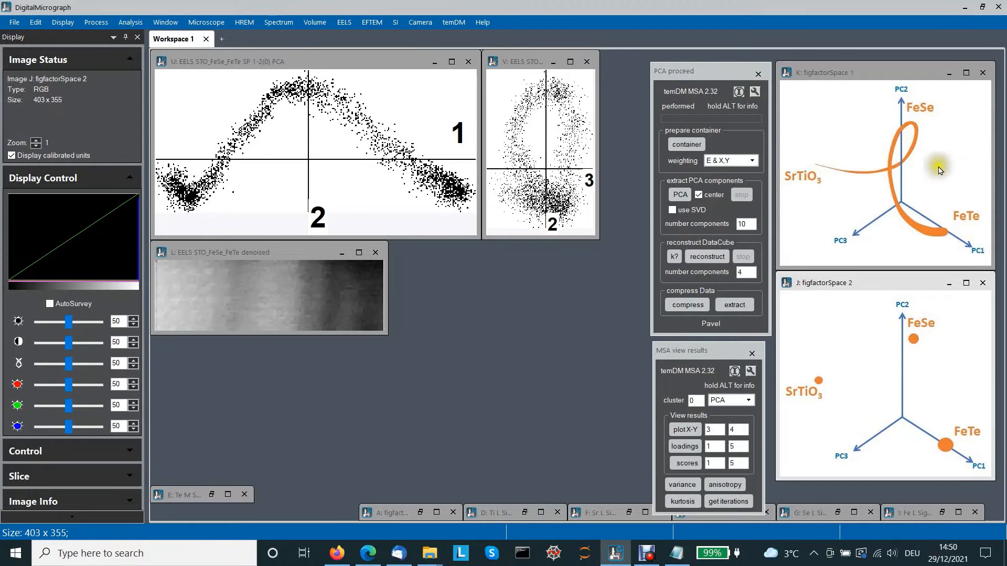
pyautogui.click(420, 513)
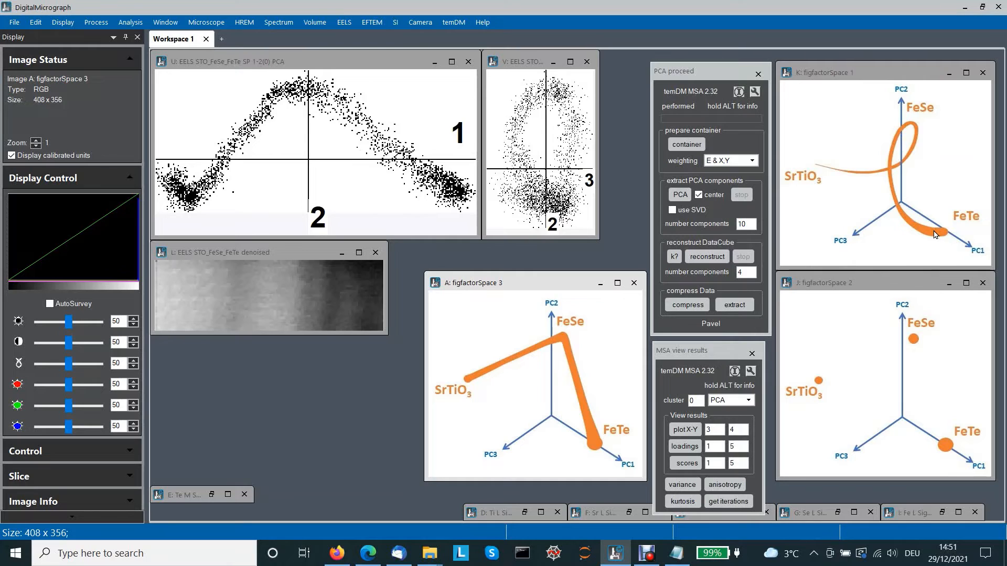
# - Minimize the figfactorSpace 3 and figfactorSpace 2 illustrations
pyautogui.click(634, 283)
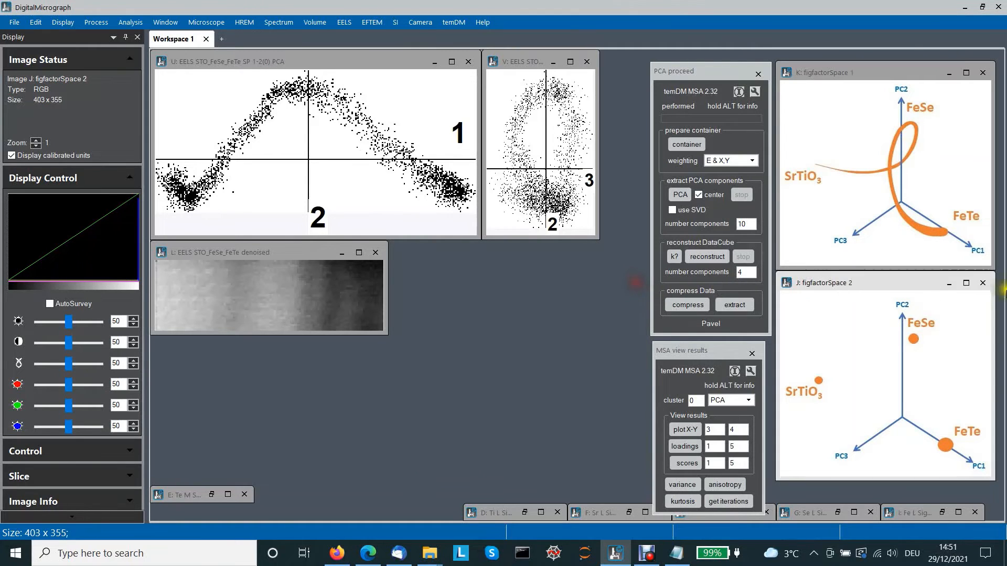
pyautogui.click(982, 283)
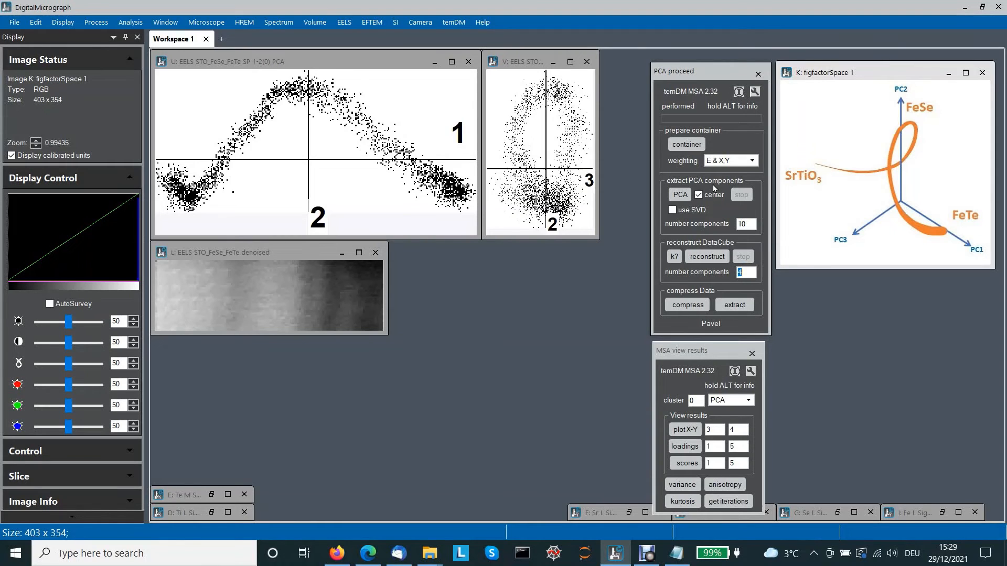
# - Turn off centering and rerun the PCA extraction on the STO_FeSe_FeTe MSA data
pyautogui.click(576, 202)
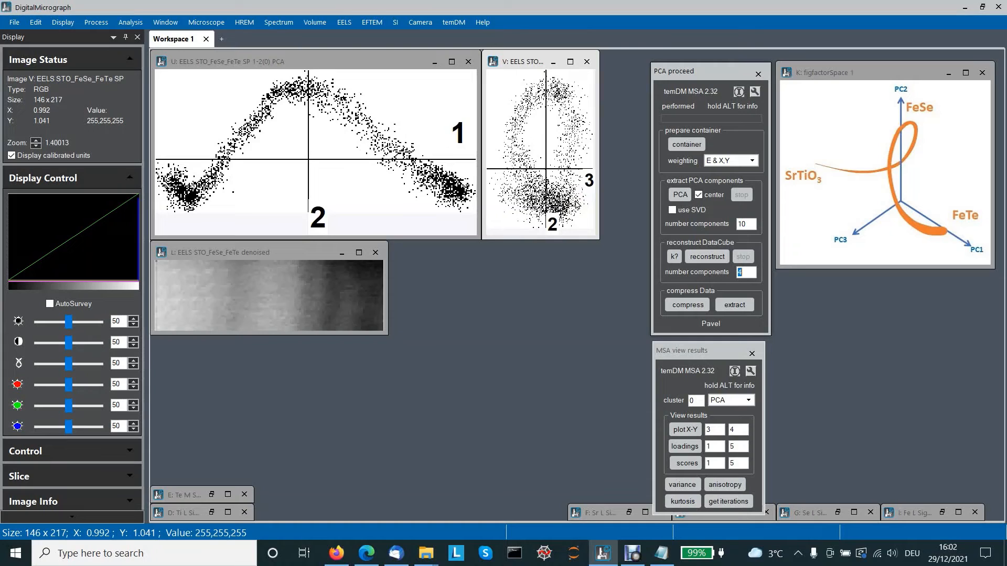
pyautogui.click(699, 201)
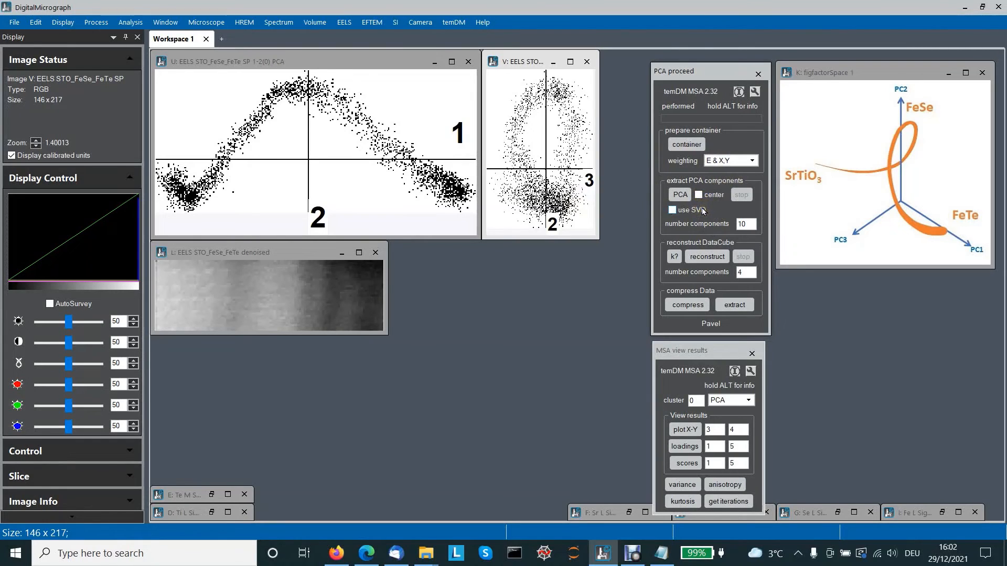
pyautogui.moveTo(518, 68); pyautogui.dragTo(519, 101)
pyautogui.click(489, 60)
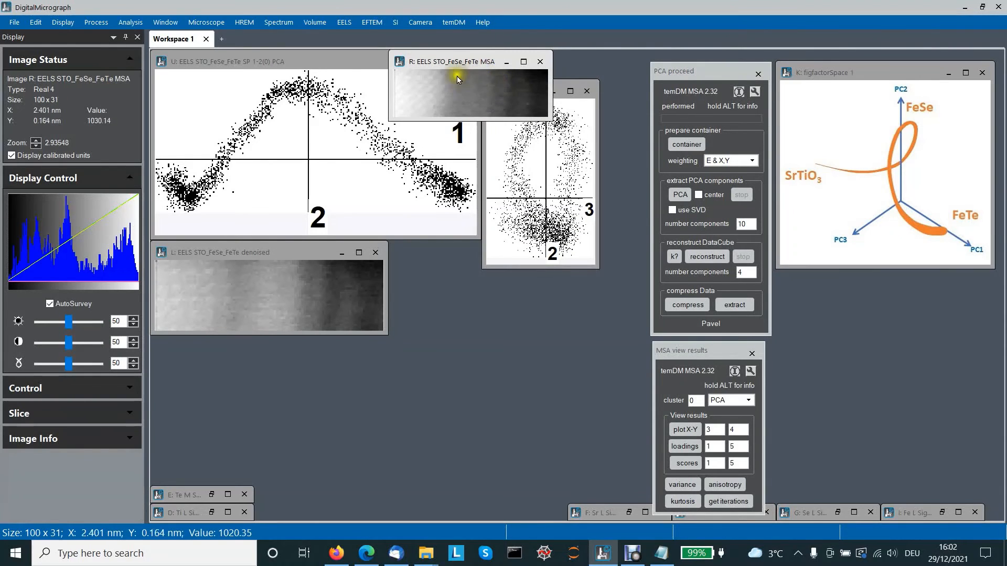
pyautogui.click(679, 196)
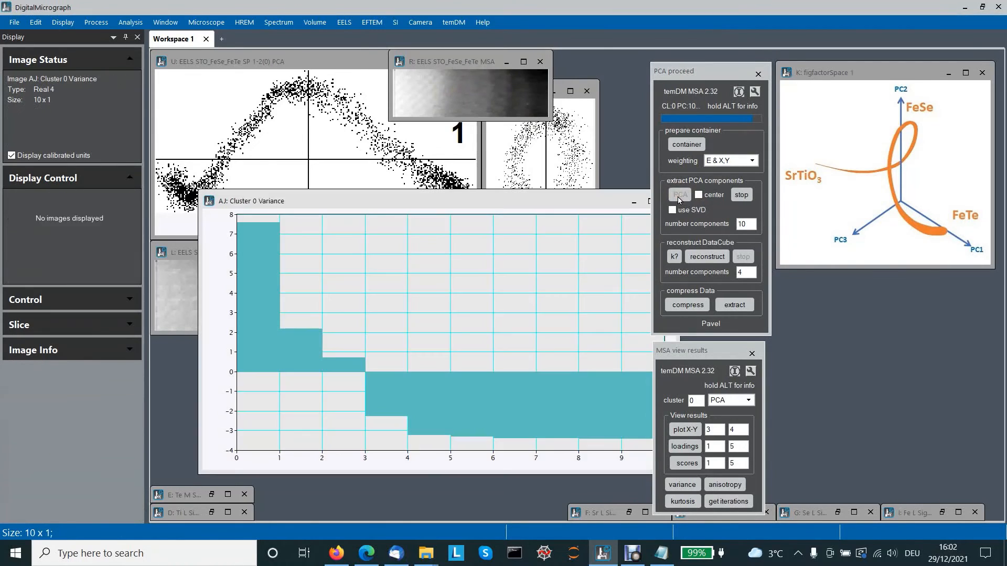
# - Move the Cluster 0 Variance plot and switch its display from filled bars to a line
pyautogui.click(473, 201)
pyautogui.moveTo(472, 205); pyautogui.dragTo(381, 101)
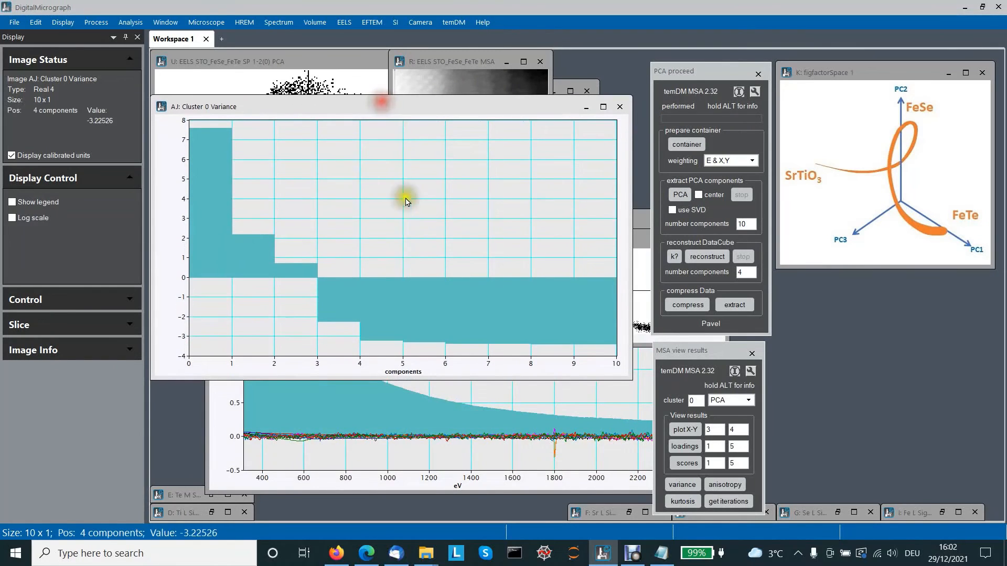
pyautogui.rightClick(397, 308)
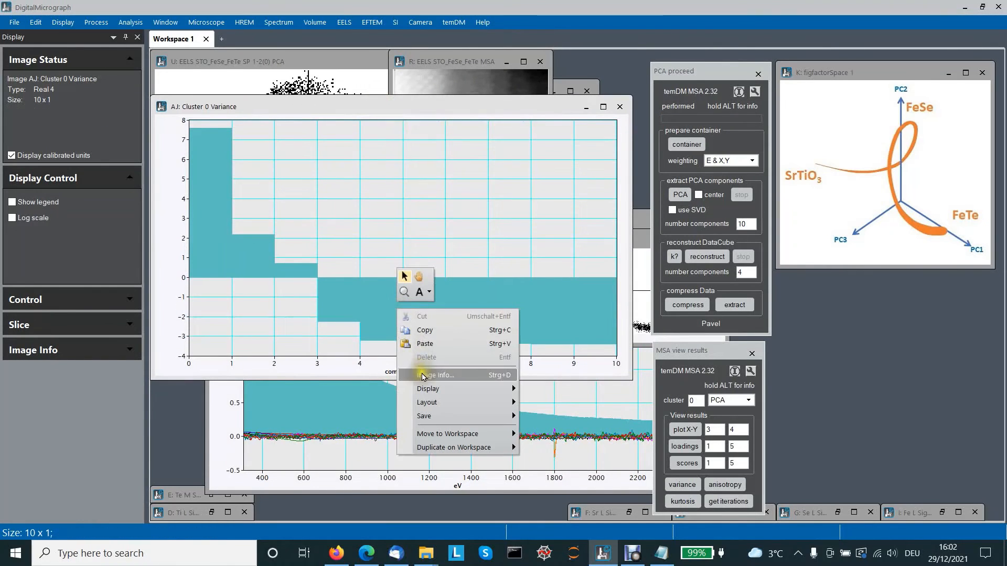
pyautogui.click(424, 376)
pyautogui.click(501, 287)
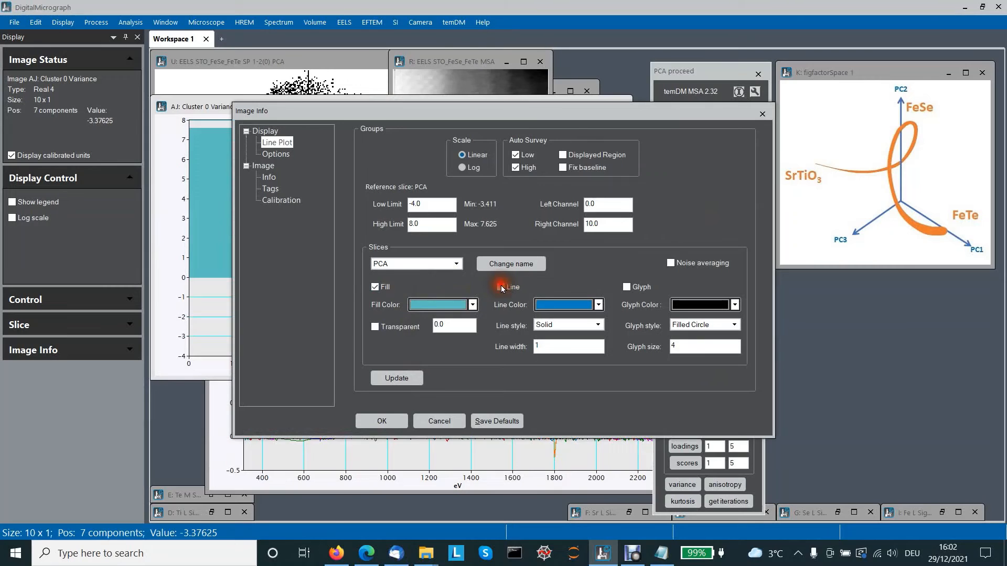
pyautogui.click(375, 286)
pyautogui.click(396, 379)
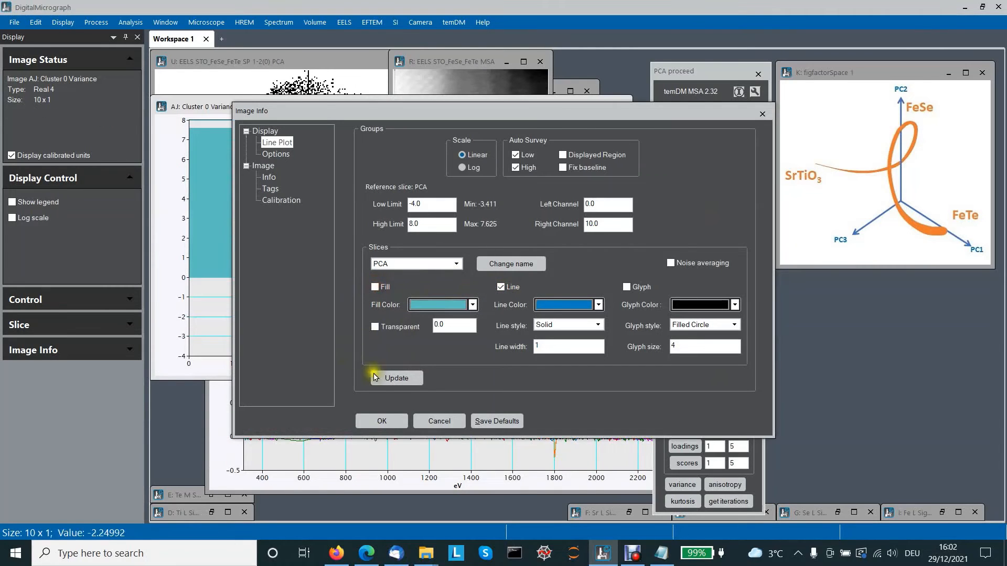
pyautogui.click(382, 421)
# - Rescale the variance plot's vertical axis to inspect the curve, then close the variance plot
pyautogui.moveTo(181, 352); pyautogui.dragTo(174, 286)
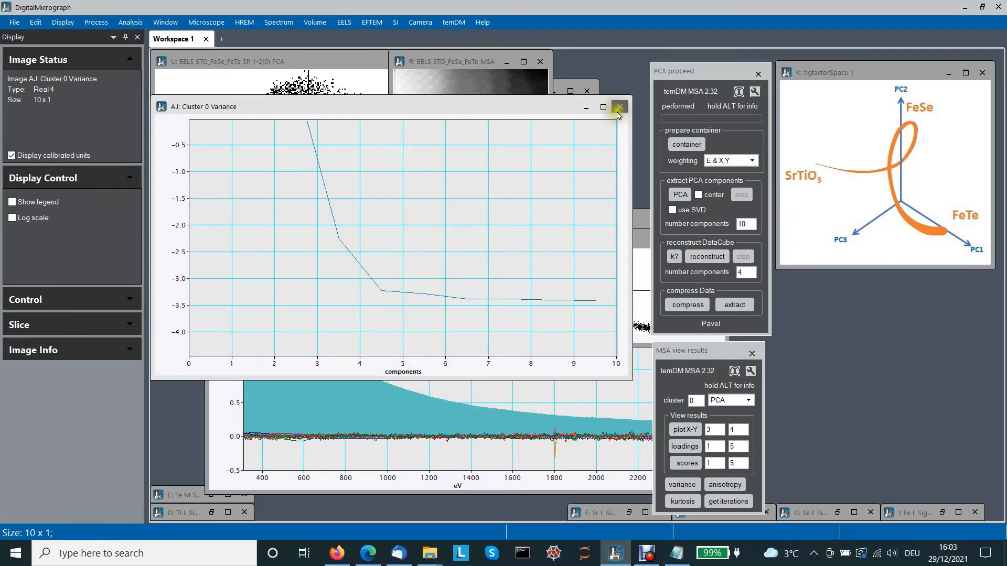
pyautogui.press('super')
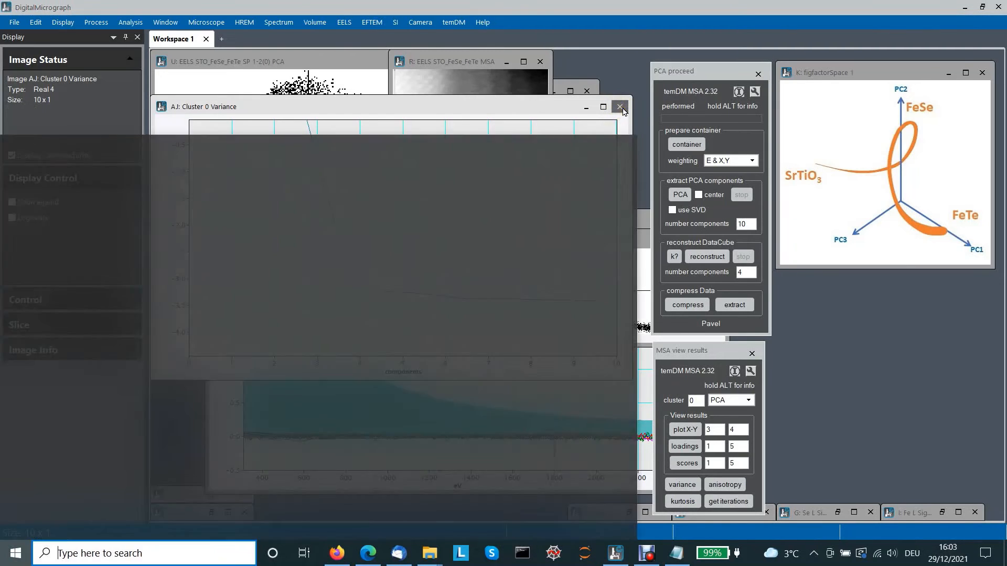
pyautogui.click(618, 80)
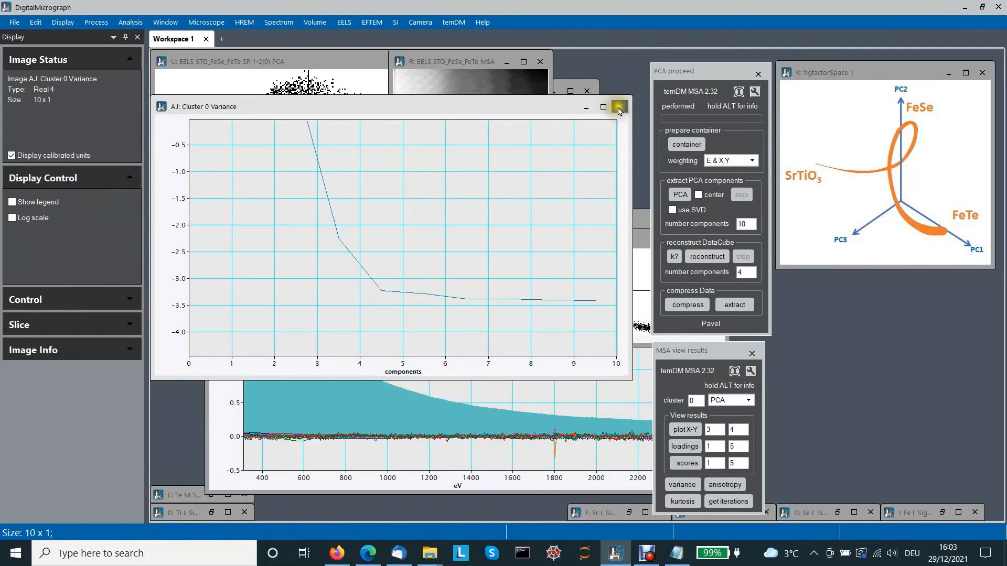
pyautogui.click(620, 107)
# - Rearrange the spectrum windows and reposition and resize the SP 1-2 scatter plot window below the panels
pyautogui.moveTo(528, 240); pyautogui.dragTo(741, 388)
pyautogui.moveTo(609, 220); pyautogui.dragTo(585, 325)
pyautogui.click(829, 315)
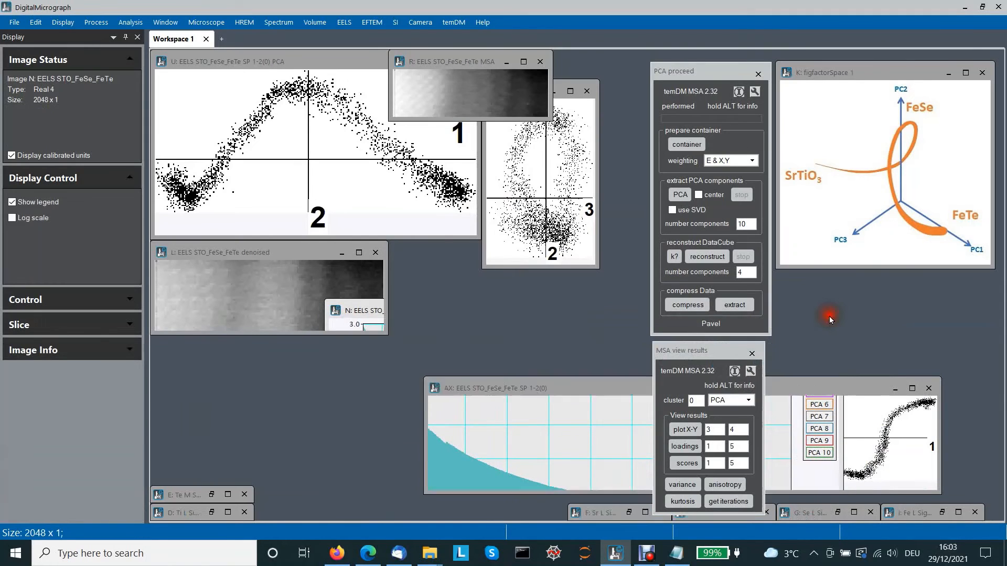
pyautogui.moveTo(833, 389); pyautogui.dragTo(841, 321)
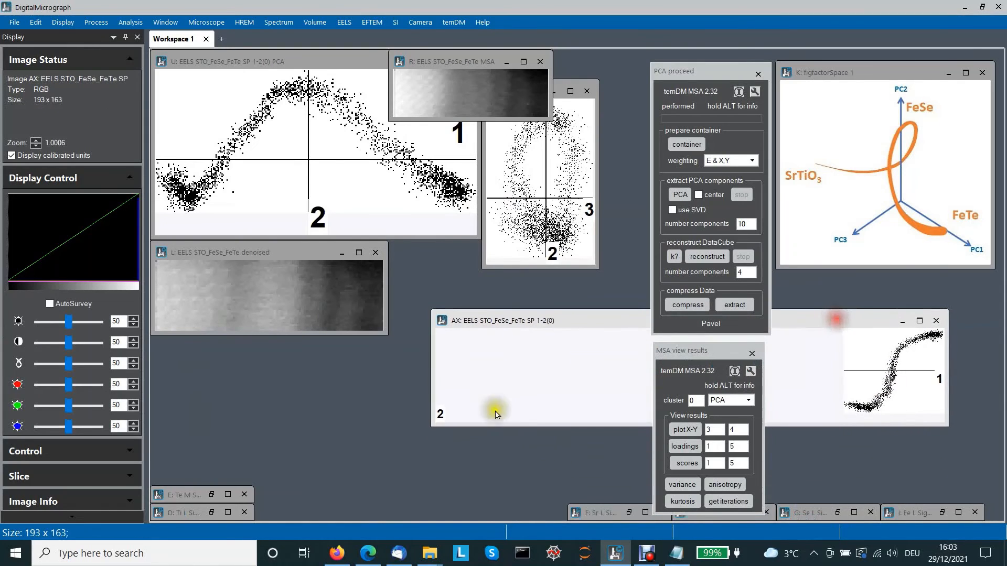
pyautogui.moveTo(434, 426); pyautogui.dragTo(392, 450)
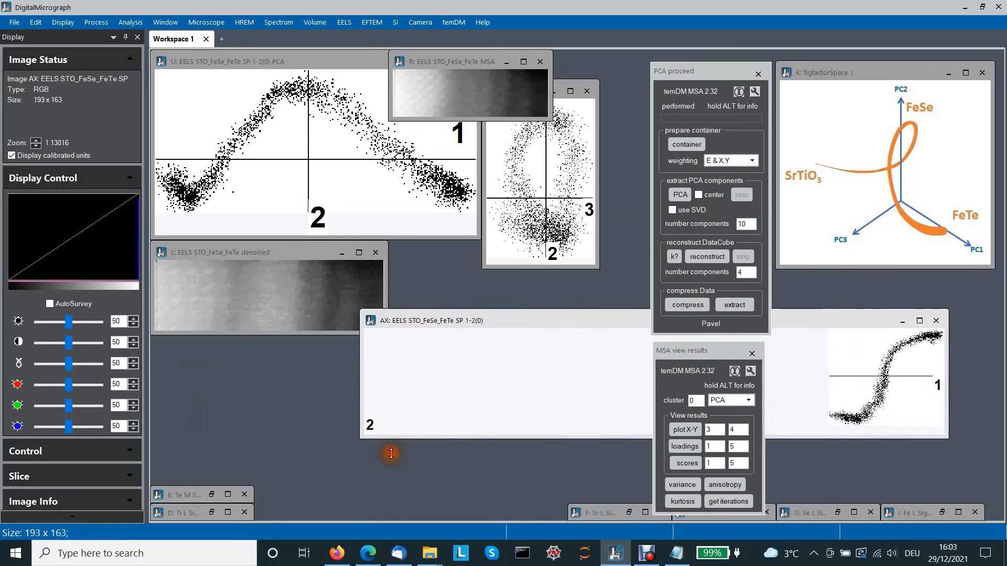
pyautogui.moveTo(515, 317)
pyautogui.mouseDown()
pyautogui.moveTo(582, 321)
pyautogui.moveTo(504, 318)
pyautogui.mouseUp()
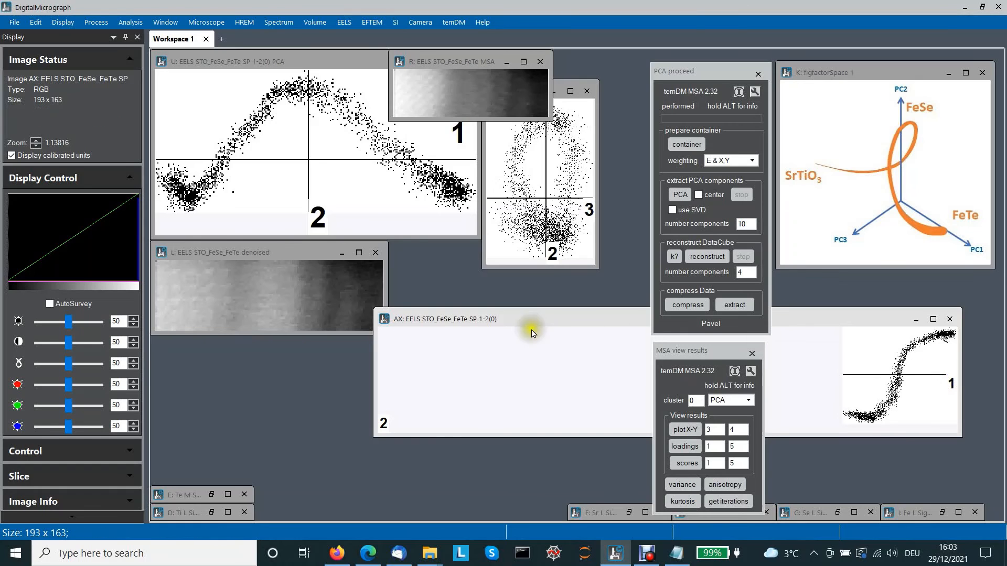
# - Plot component 3 against component 2 and place the enlarged scatter plot under the 1–2 plot
pyautogui.click(335, 130)
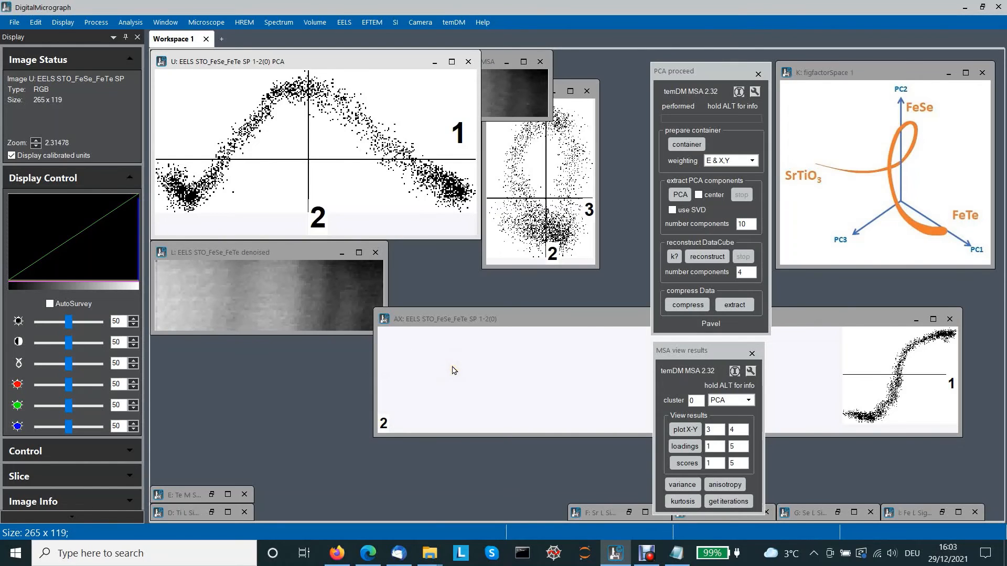
pyautogui.click(526, 90)
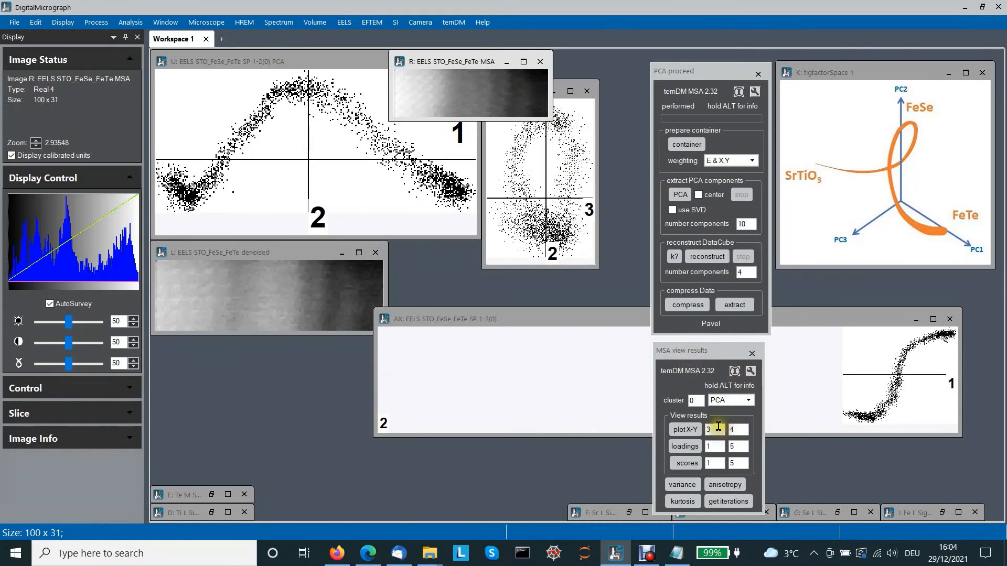
pyautogui.click(713, 430)
pyautogui.click(730, 431)
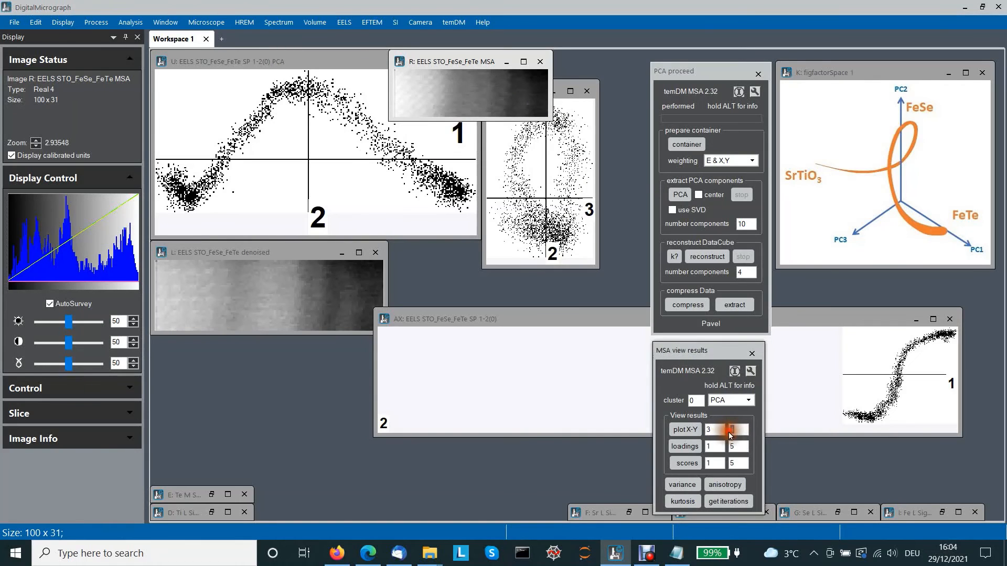
pyautogui.write('2')
pyautogui.click(686, 430)
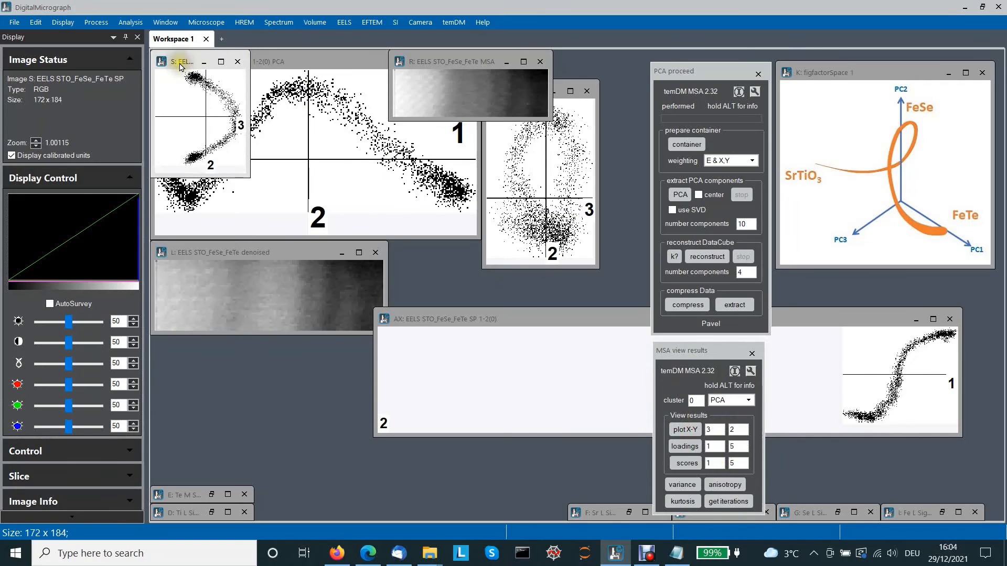
pyautogui.moveTo(184, 61); pyautogui.dragTo(186, 252)
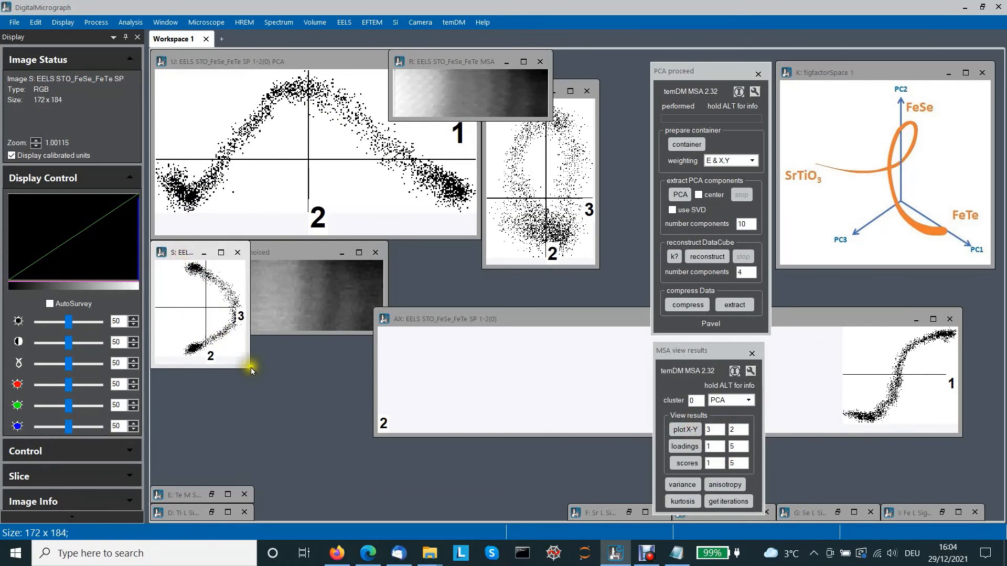
pyautogui.moveTo(250, 368); pyautogui.dragTo(401, 481)
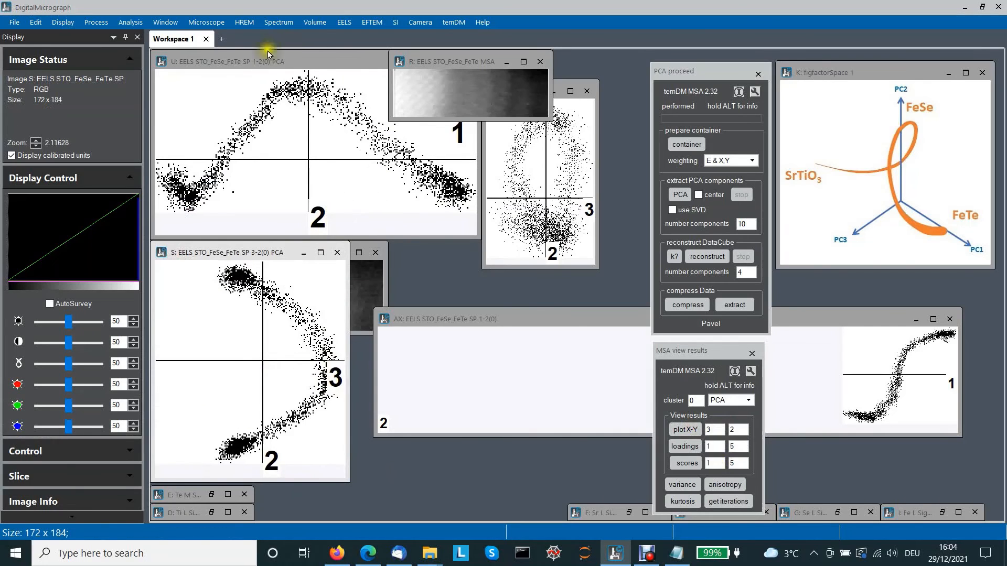
# - Plot component 3 against component 4, then move and enlarge the new scatter plot
pyautogui.click(251, 129)
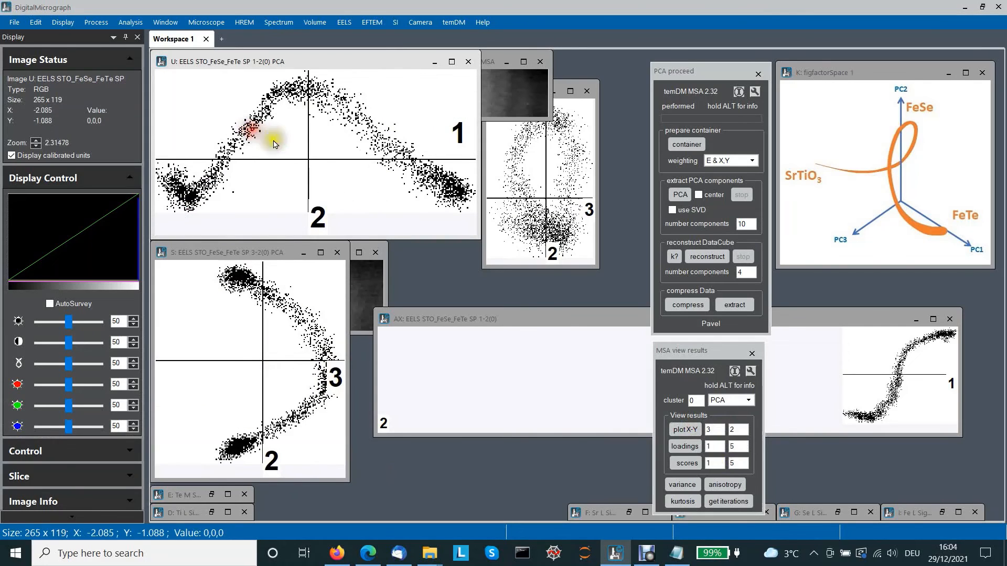
pyautogui.click(251, 252)
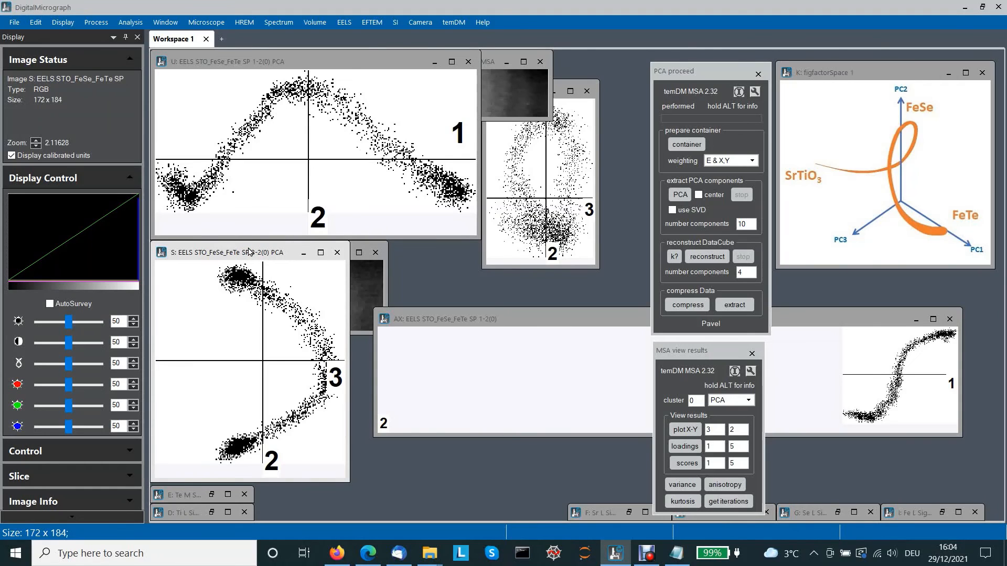
pyautogui.click(322, 333)
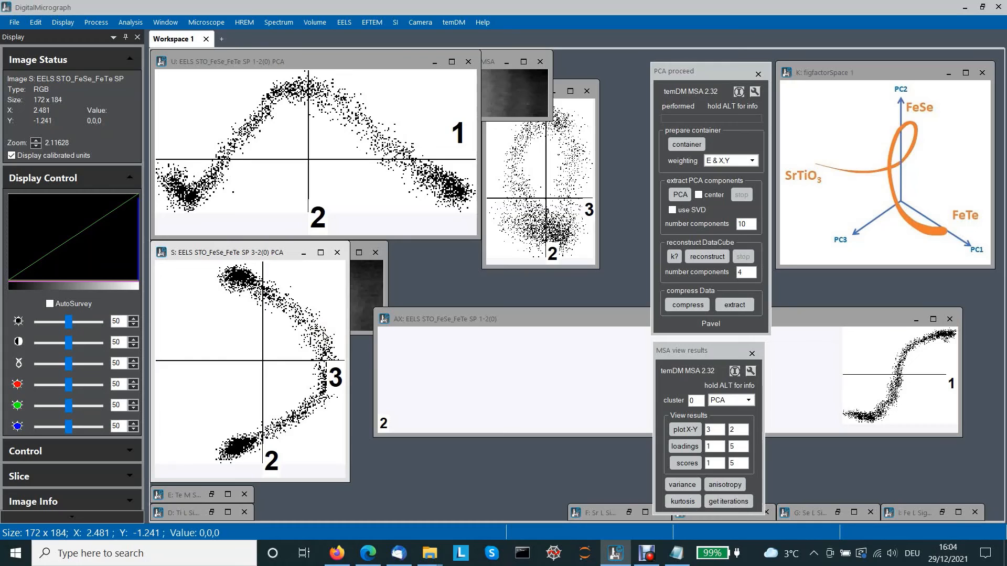
pyautogui.click(515, 95)
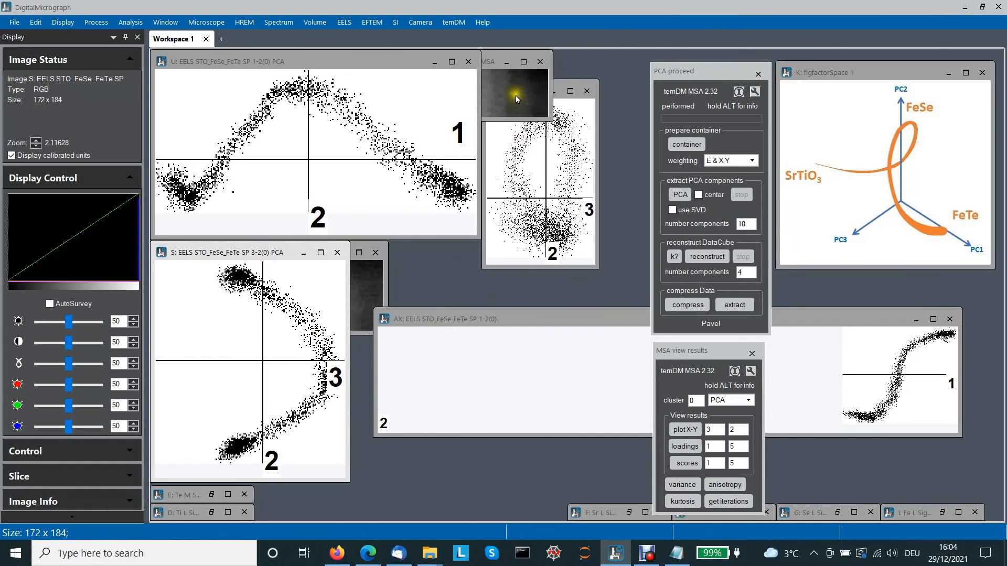
pyautogui.moveTo(740, 432); pyautogui.dragTo(723, 431)
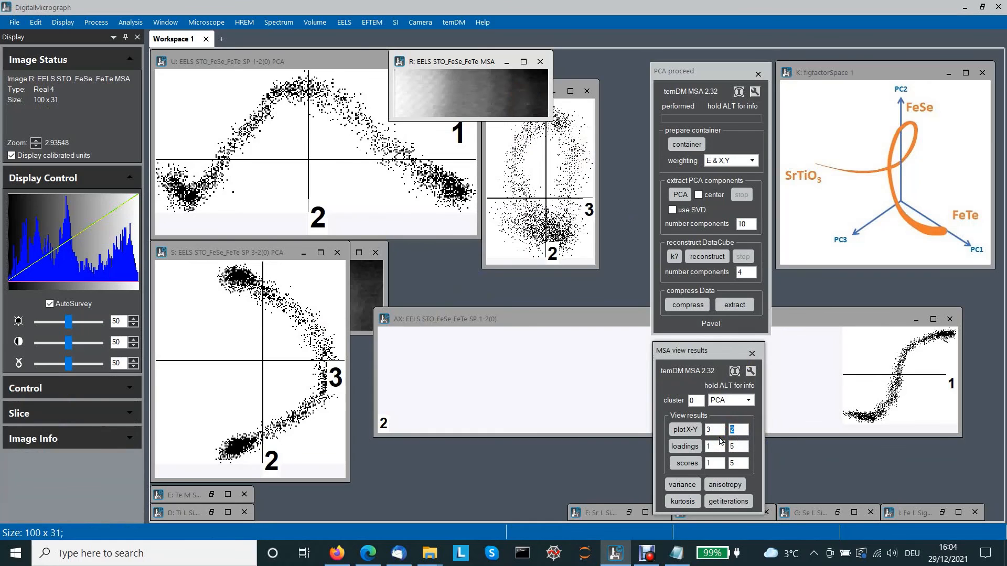
pyautogui.click(686, 428)
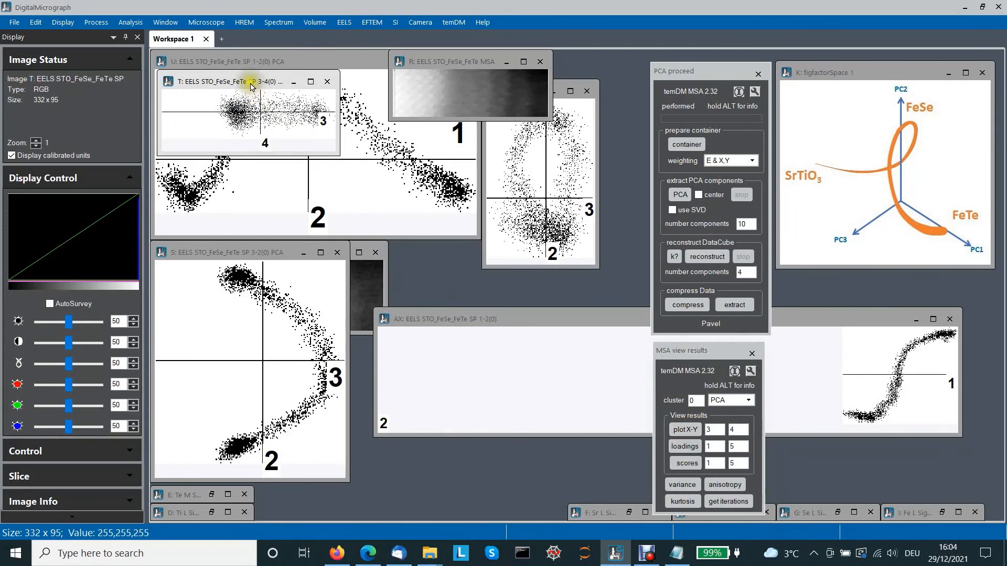
pyautogui.moveTo(257, 84); pyautogui.dragTo(464, 325)
pyautogui.moveTo(543, 392); pyautogui.dragTo(628, 420)
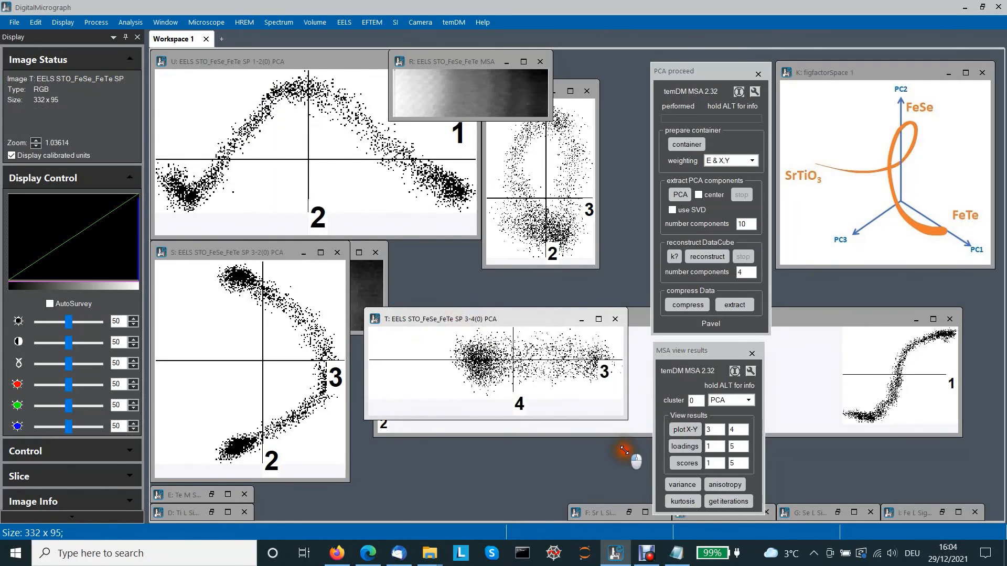
# - Open the MSA factor space End-Members tool and move its dialog beside the scatter plots
pyautogui.click(563, 212)
pyautogui.click(555, 331)
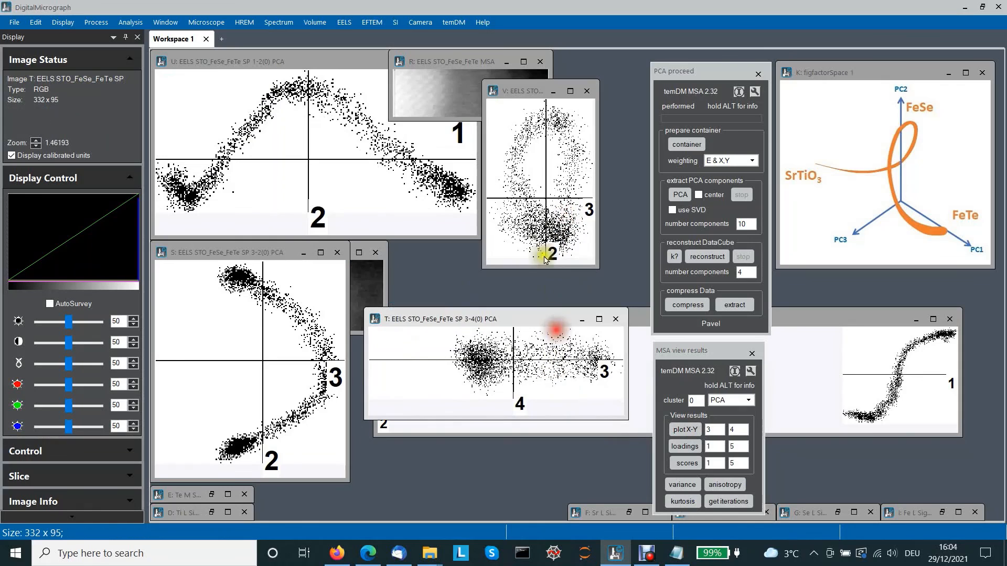
pyautogui.click(541, 341)
pyautogui.click(530, 233)
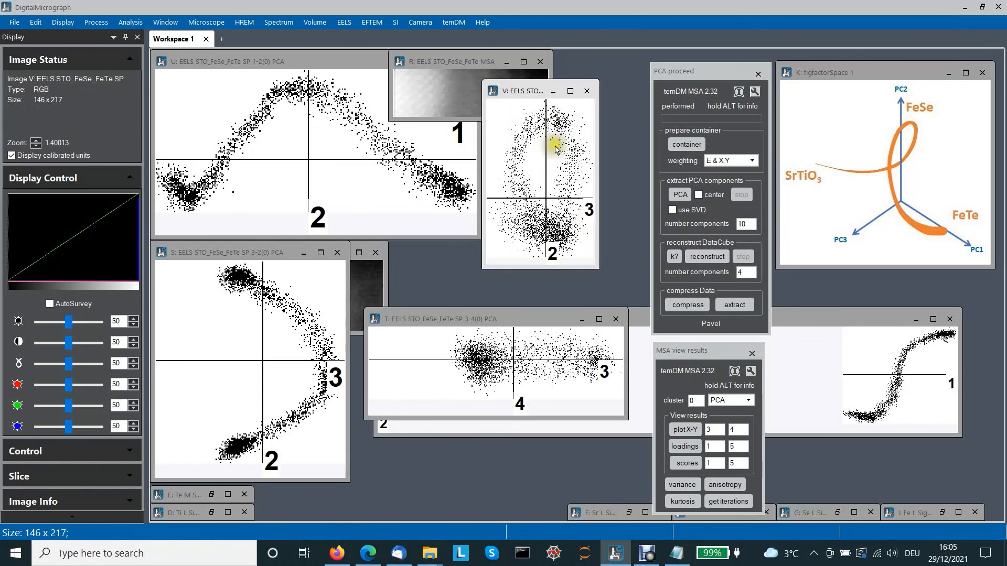
pyautogui.click(454, 23)
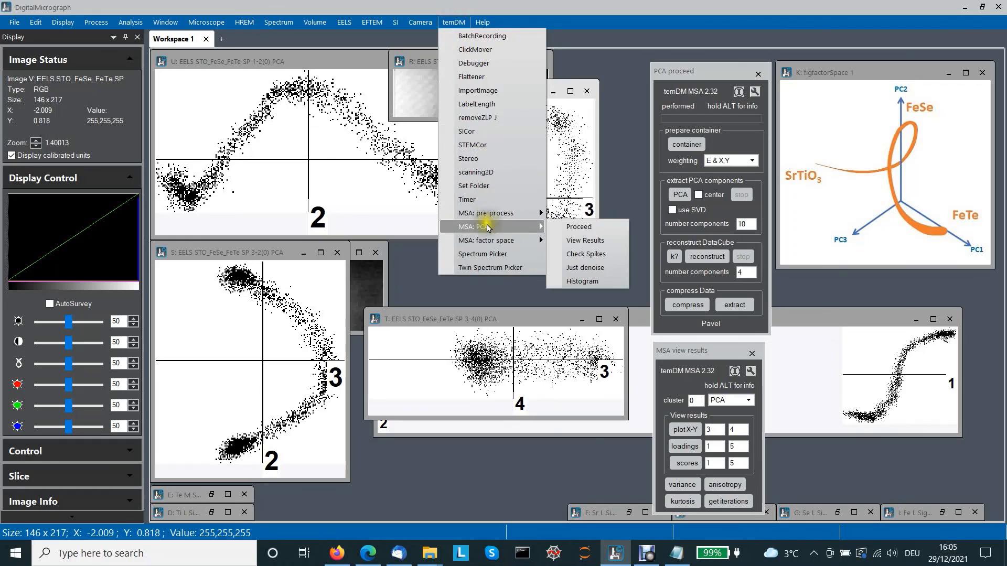
pyautogui.moveTo(491, 244)
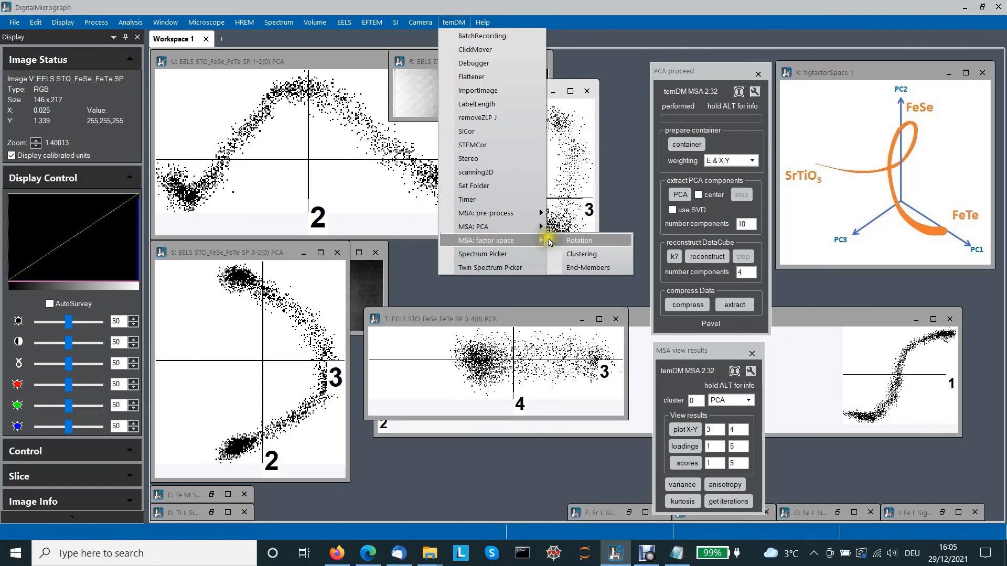
pyautogui.click(574, 268)
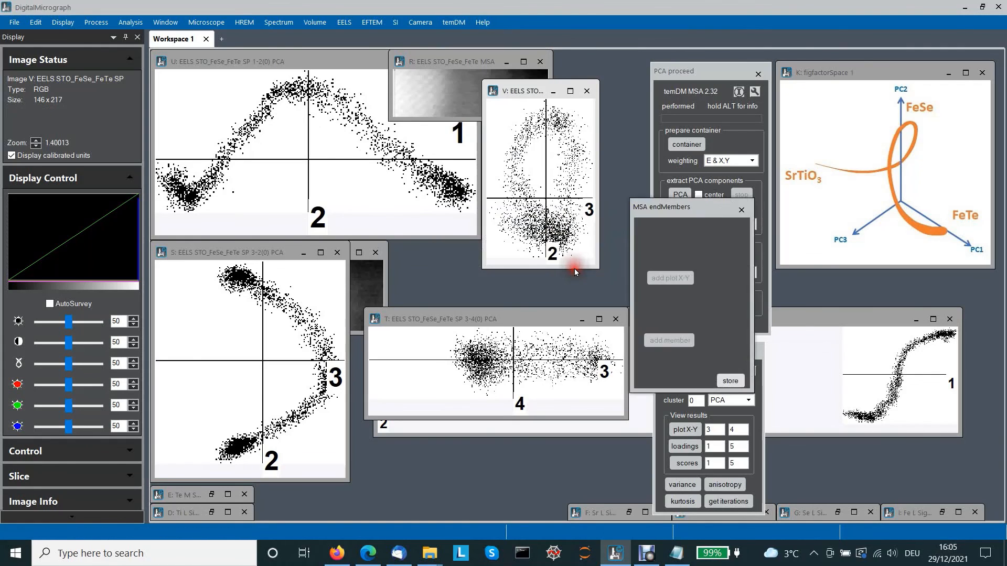
pyautogui.moveTo(677, 202); pyautogui.dragTo(648, 149)
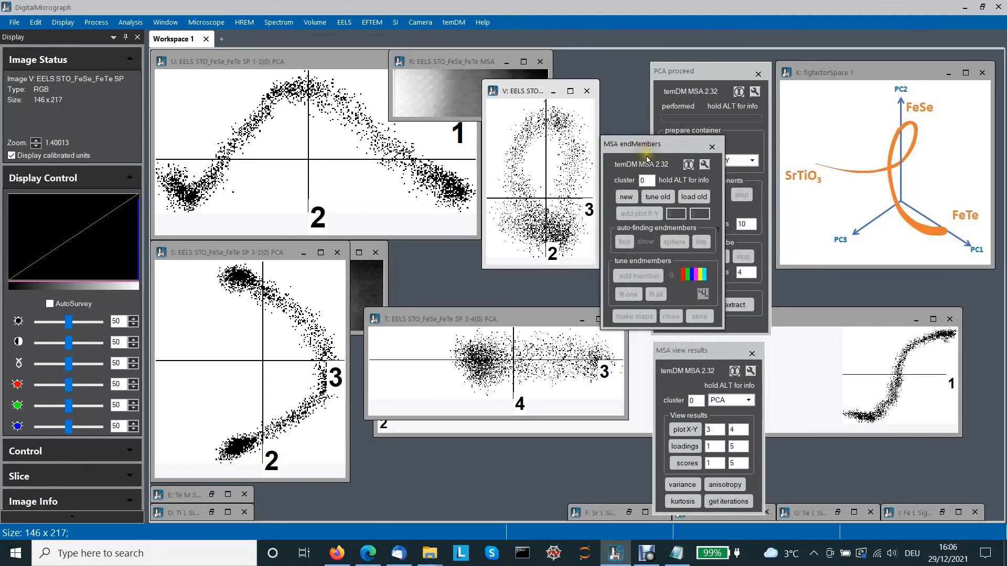